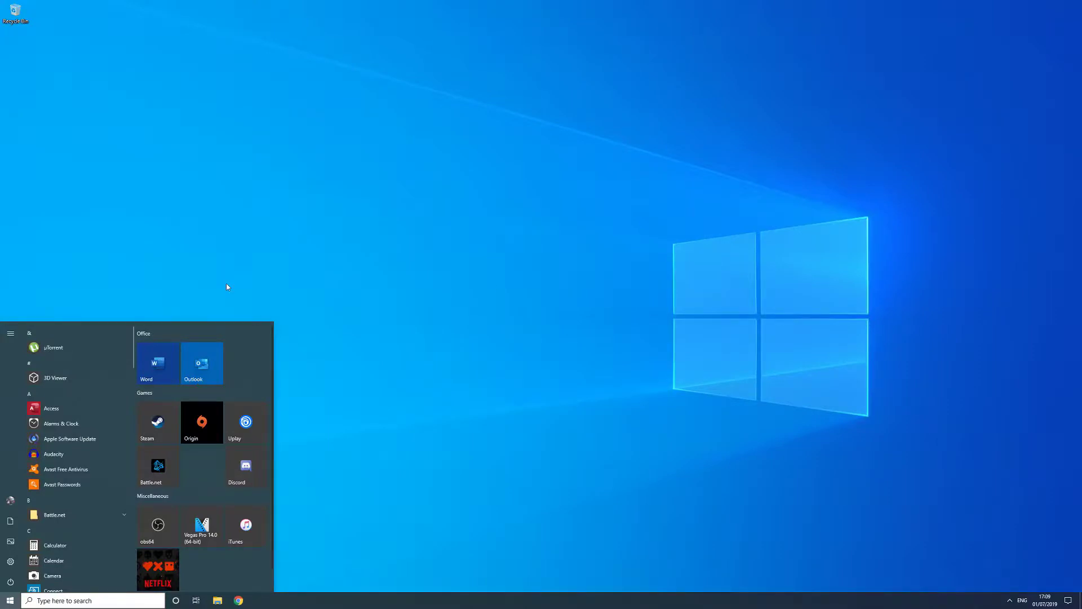
Reopen the Start menu to show the pinned app tiles, including Word and Outlook.
key(super)
key(super)
Unpin the Outlook tile, then search 'outlook' and pin it back to Start.
right_click(210, 364)
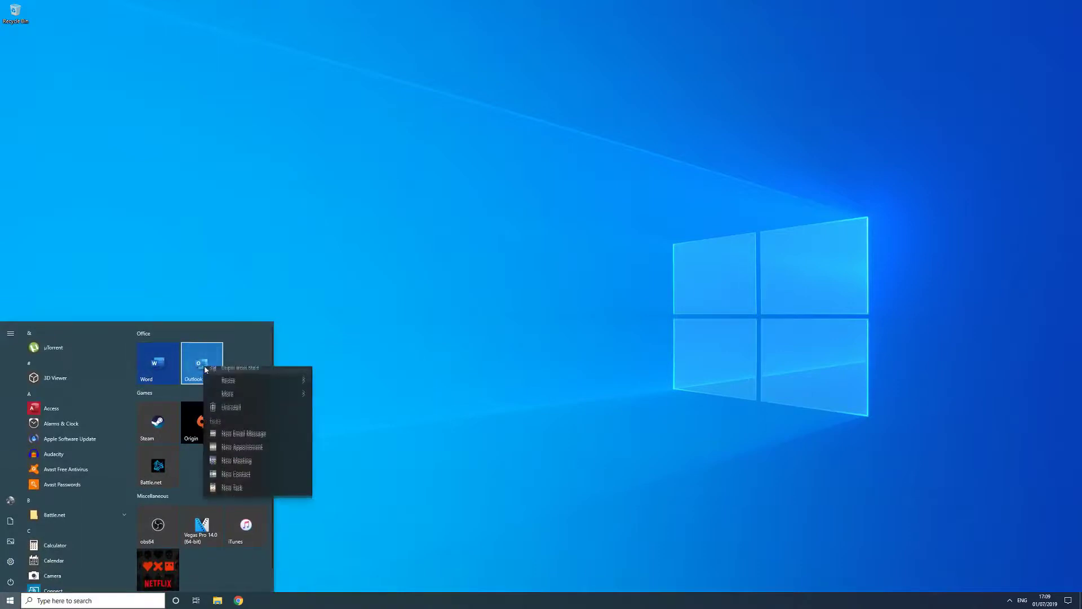
click(229, 379)
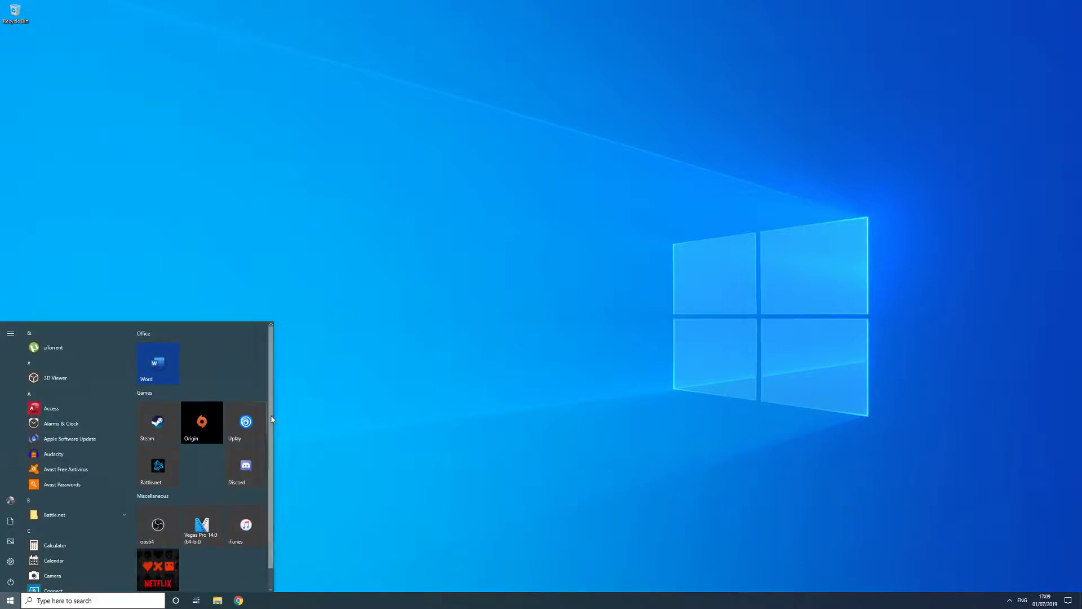
click(134, 603)
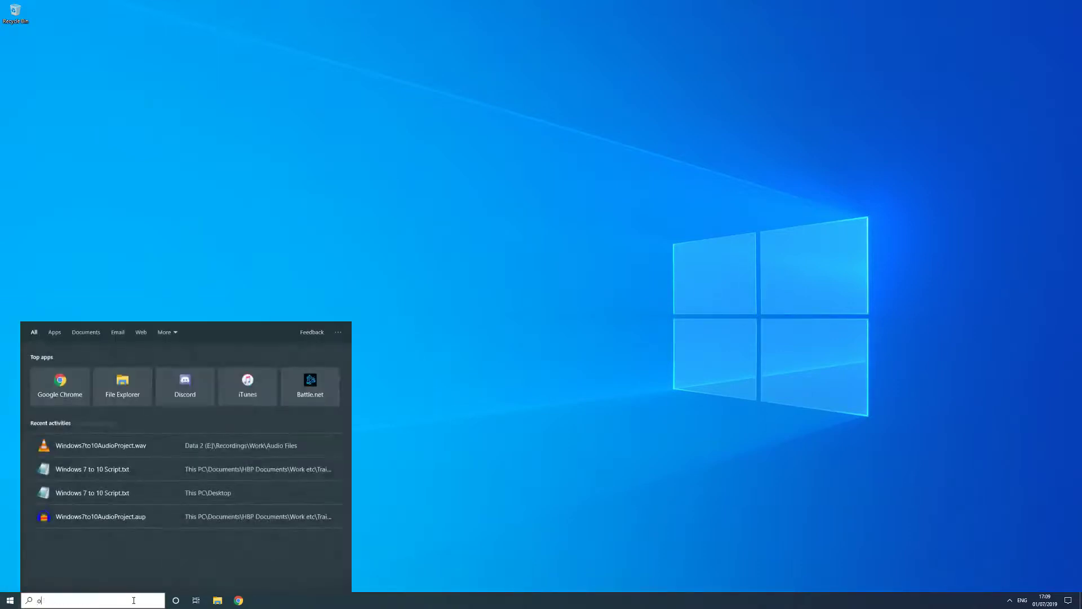
text(outlook)
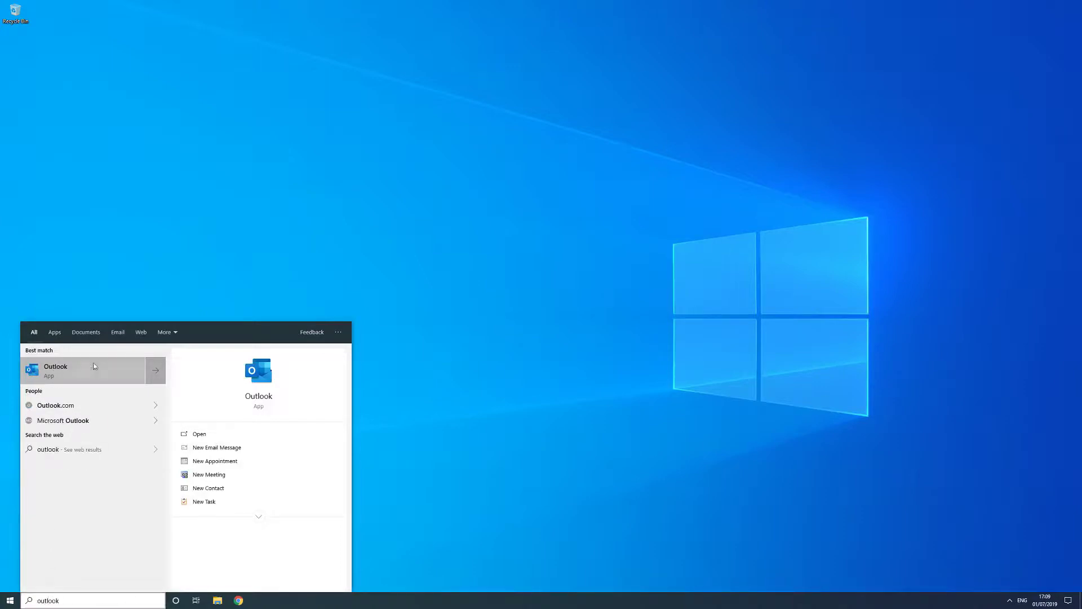
right_click(94, 366)
click(109, 395)
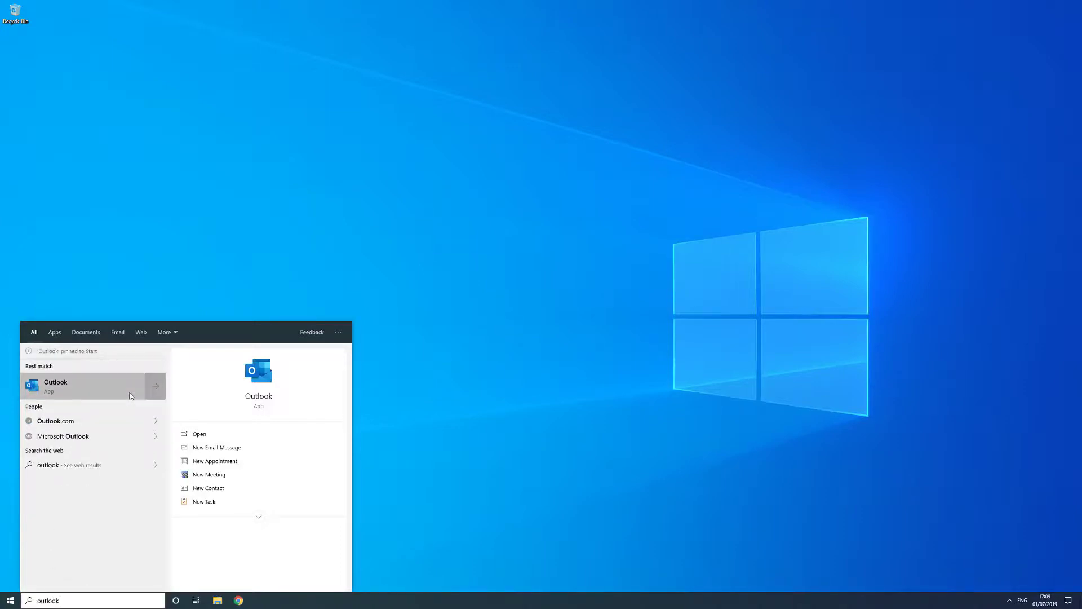
key(super)
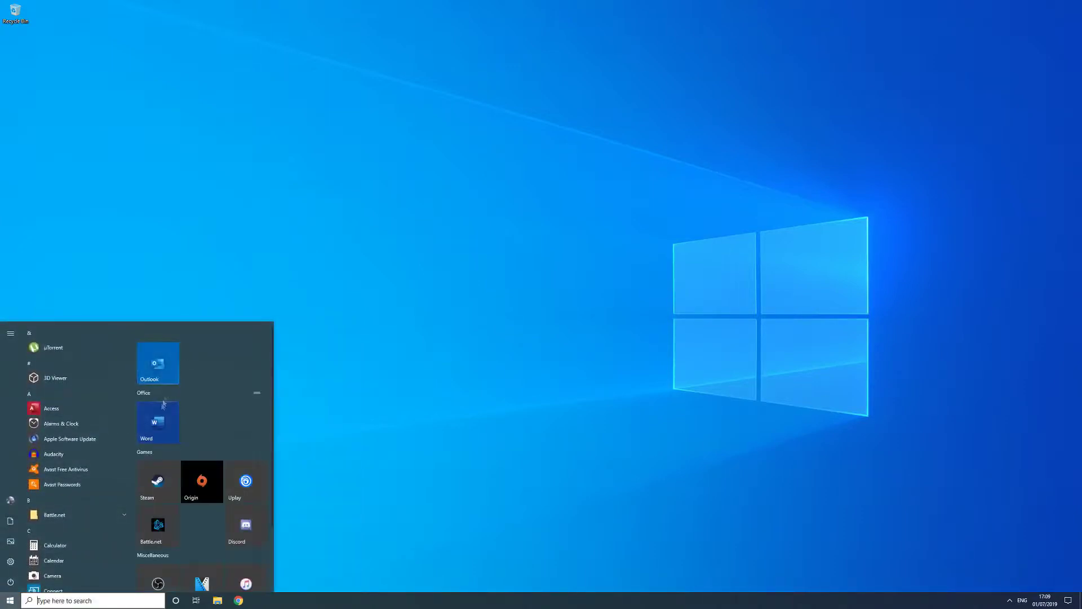
Move the Word tile beside Outlook and name the tile group 'Office'.
drag(157, 406, 203, 367)
click(155, 333)
text(Office)
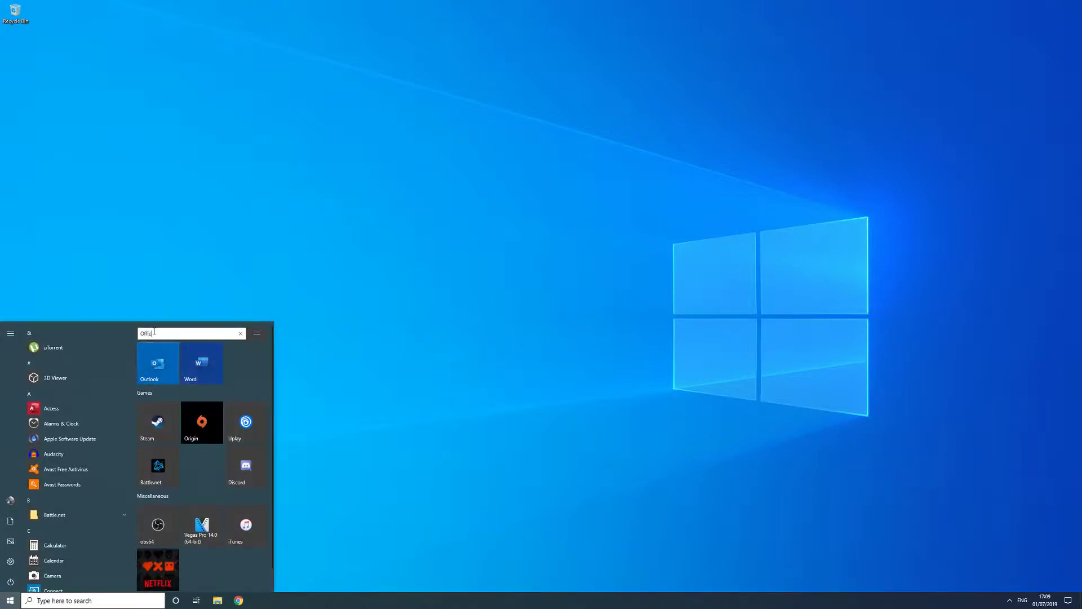
key(Return)
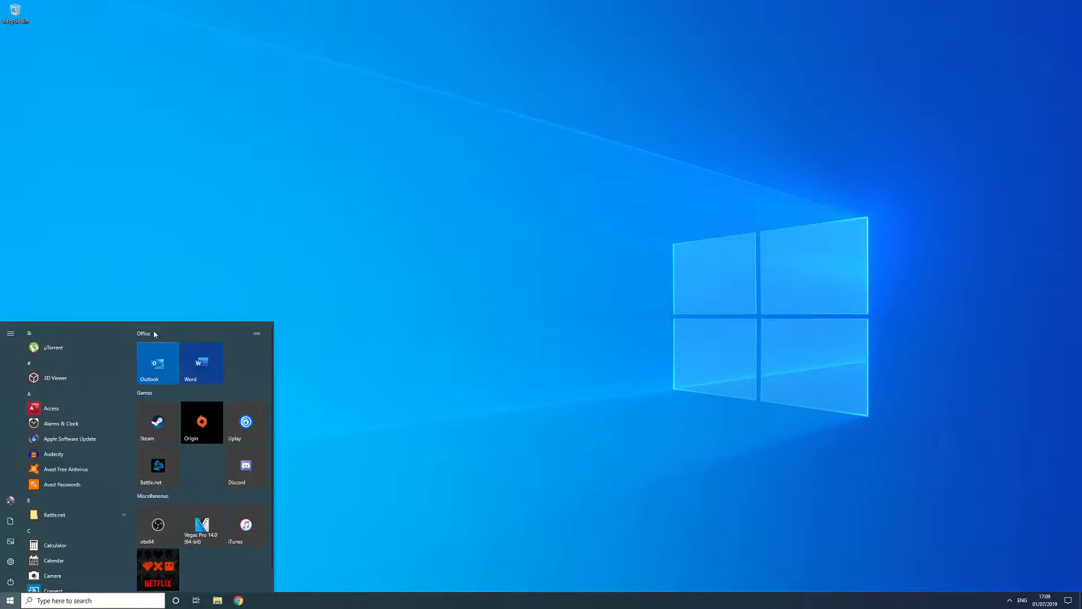
Peek at the Start menu's power options and account options, closing each.
click(10, 581)
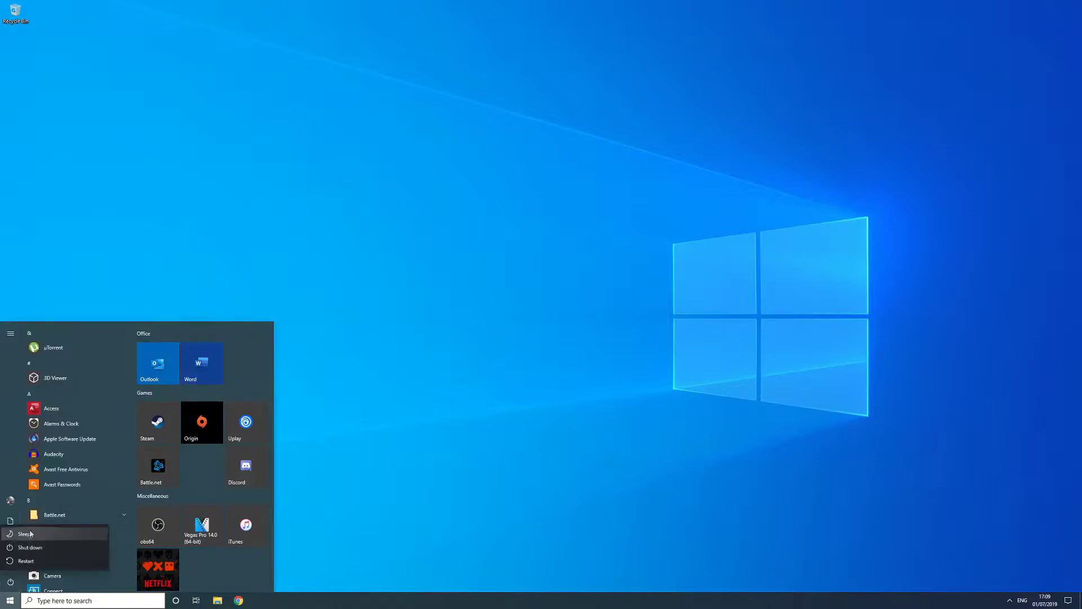
click(10, 581)
click(11, 500)
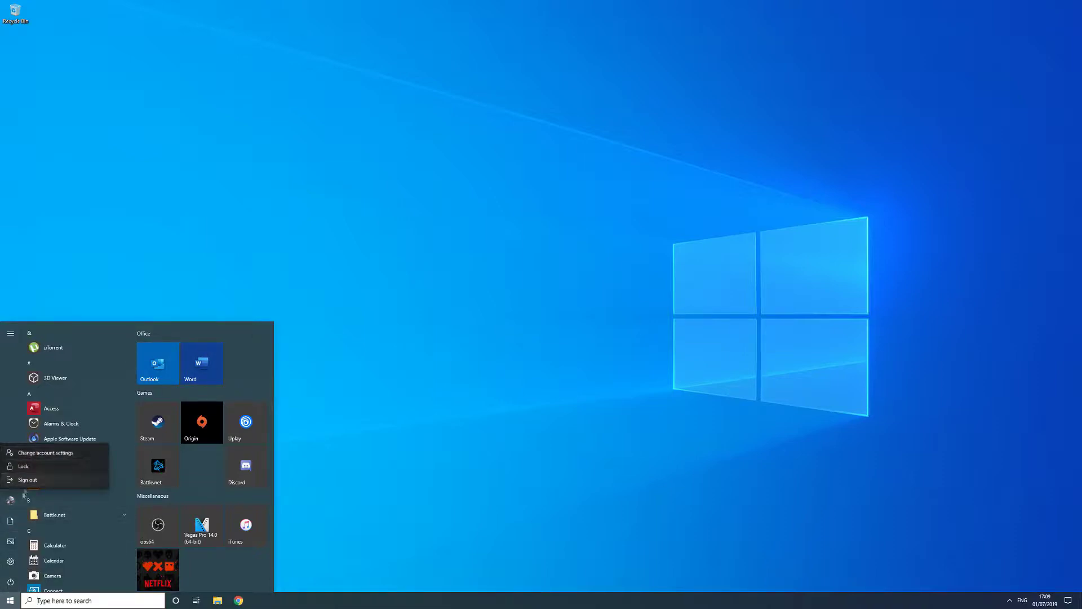
click(22, 495)
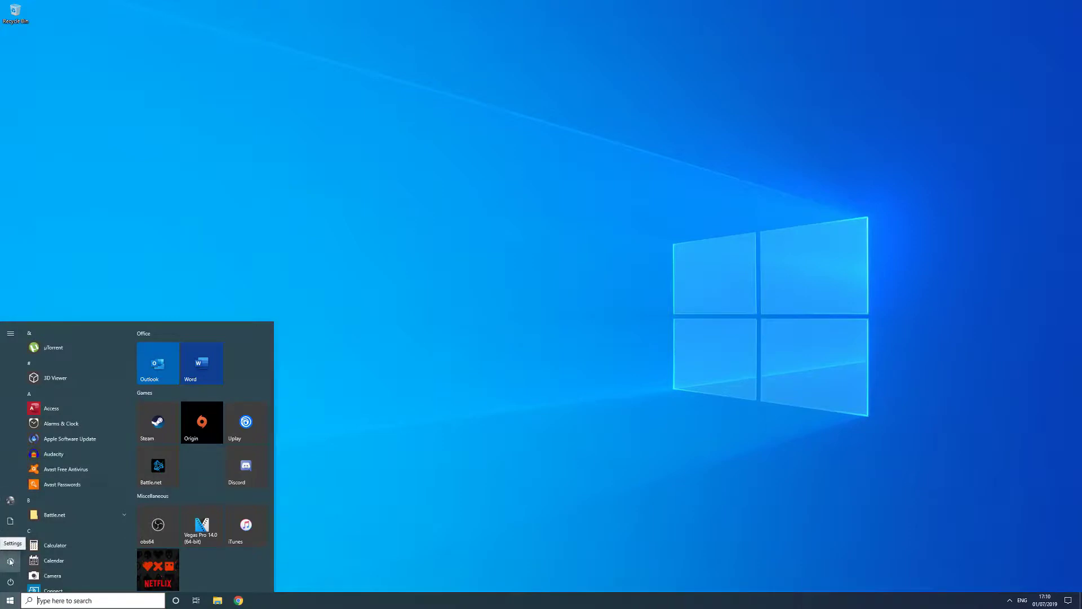
Close the Start menu and briefly open then dismiss the taskbar search panel.
click(10, 600)
click(24, 601)
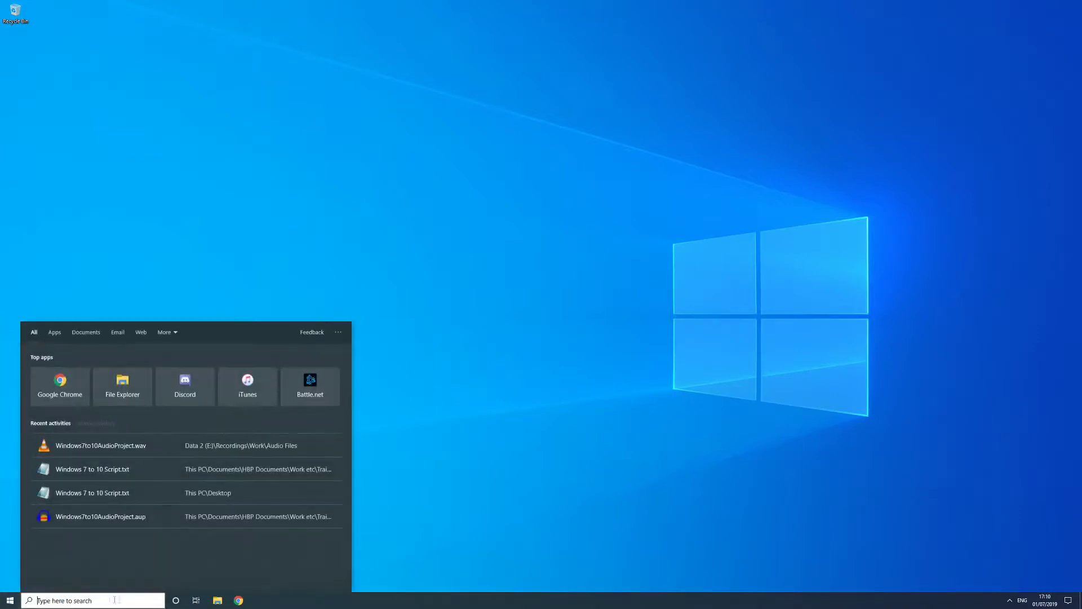
click(483, 469)
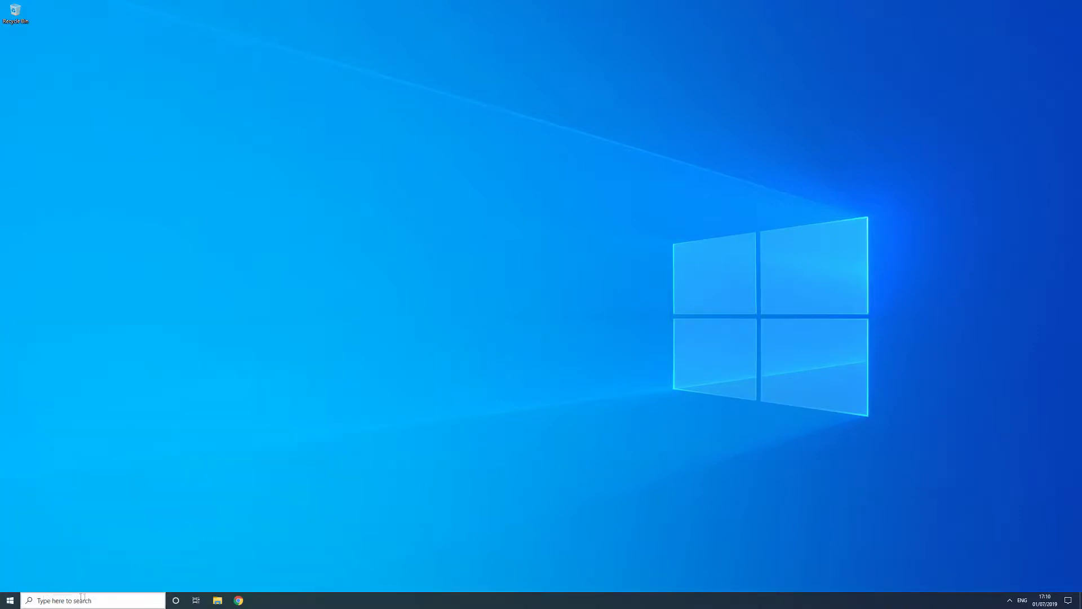
Search the taskbar for 'hbp systems' and open its web results in the browser.
click(111, 599)
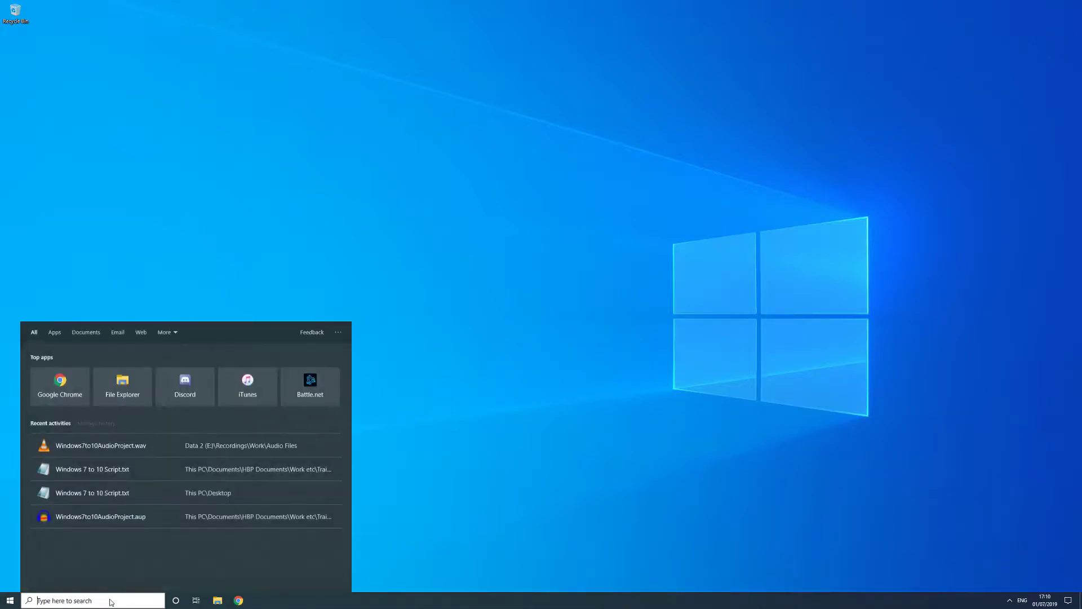
text(outlook)
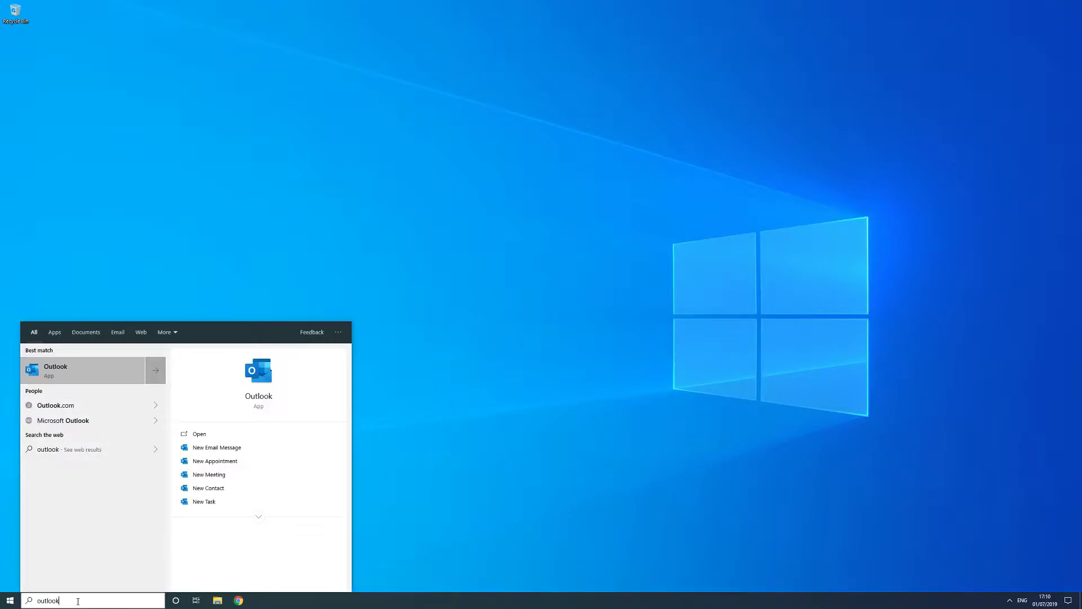
drag(80, 602, 35, 602)
text(hbp[ s)
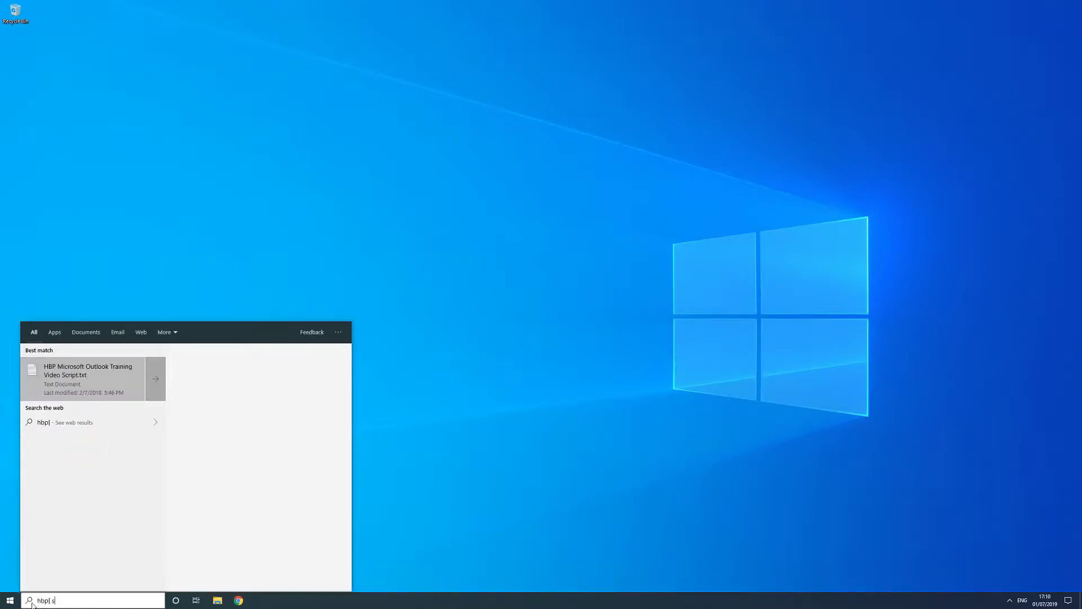
key(BackSpace)
text(systems)
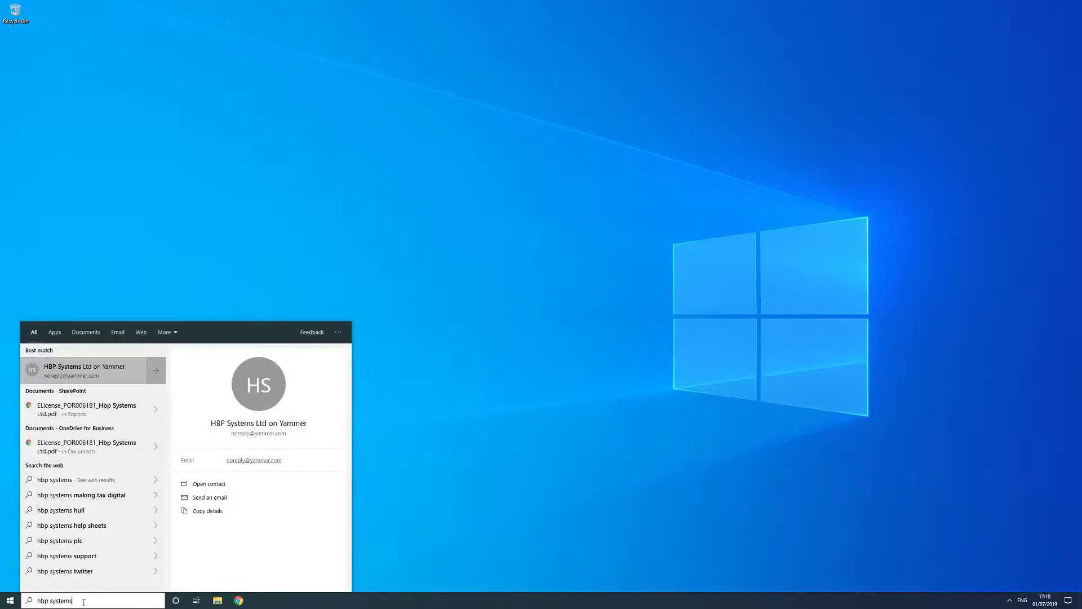
click(93, 485)
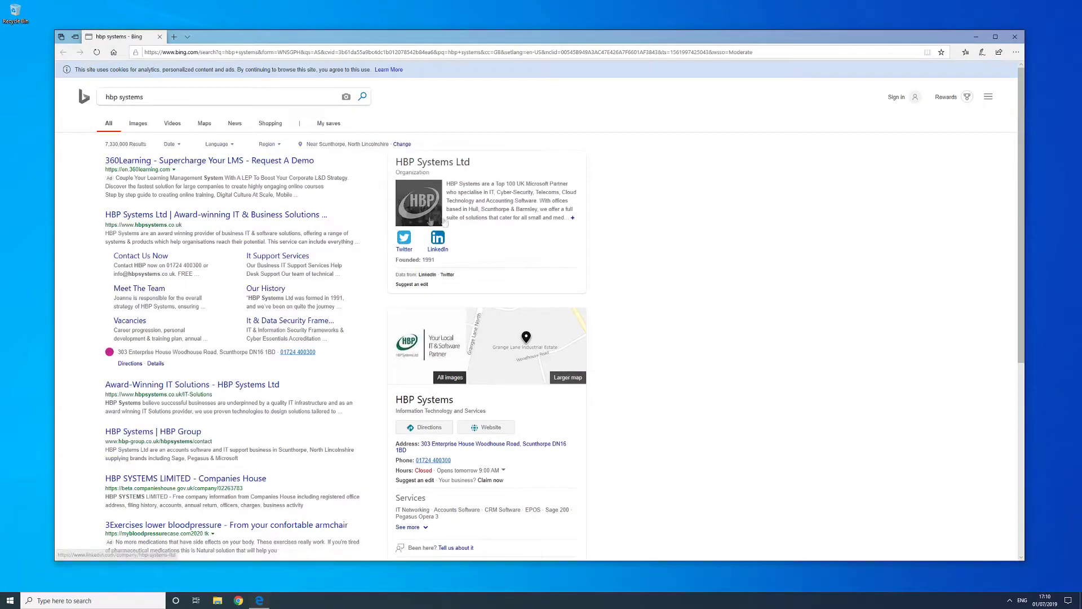
Close the Edge window showing the Bing results for 'hbp systems'.
click(1015, 37)
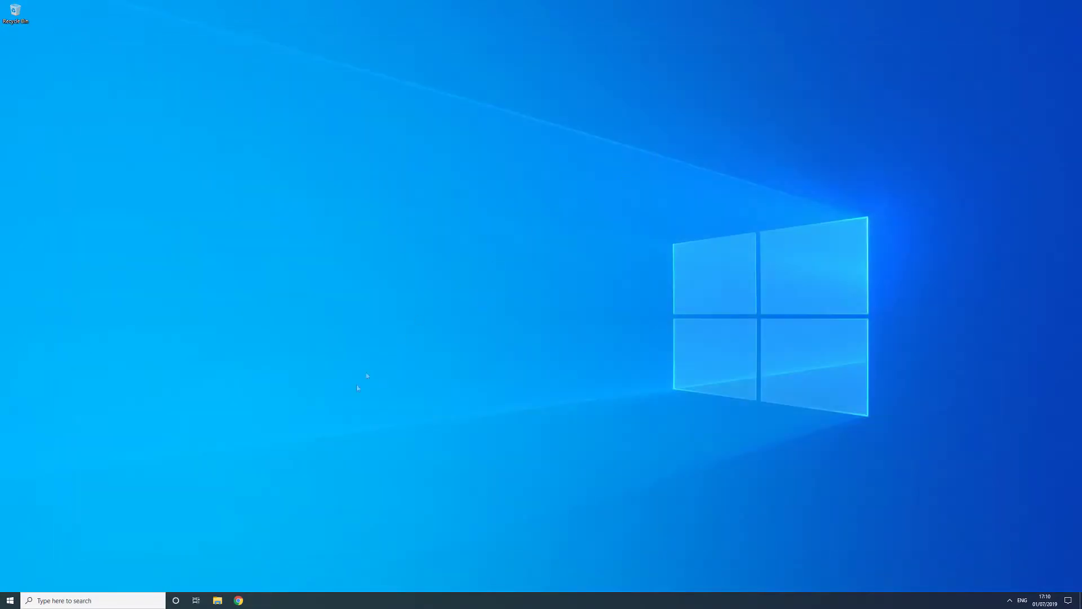
Add a new virtual desktop, Desktop 3, switch to it, then return to Desktop 2.
click(196, 602)
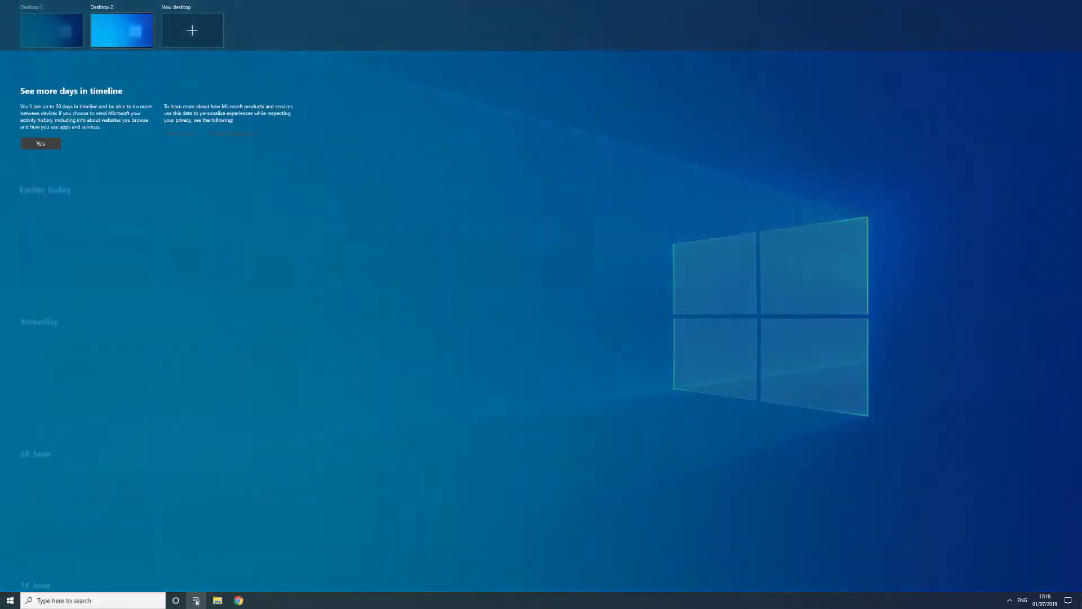
click(198, 27)
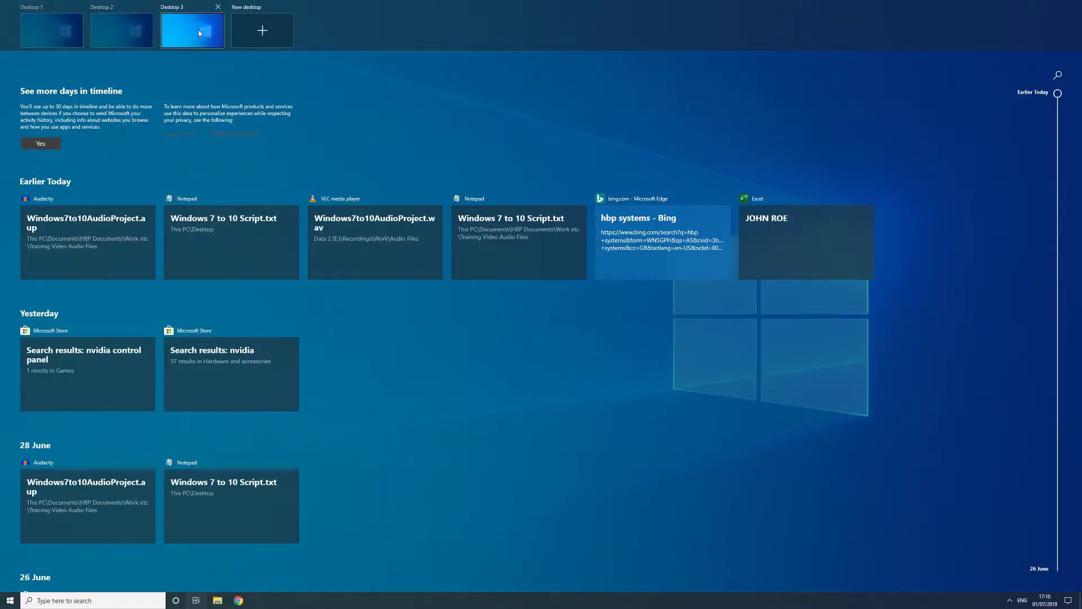
click(199, 32)
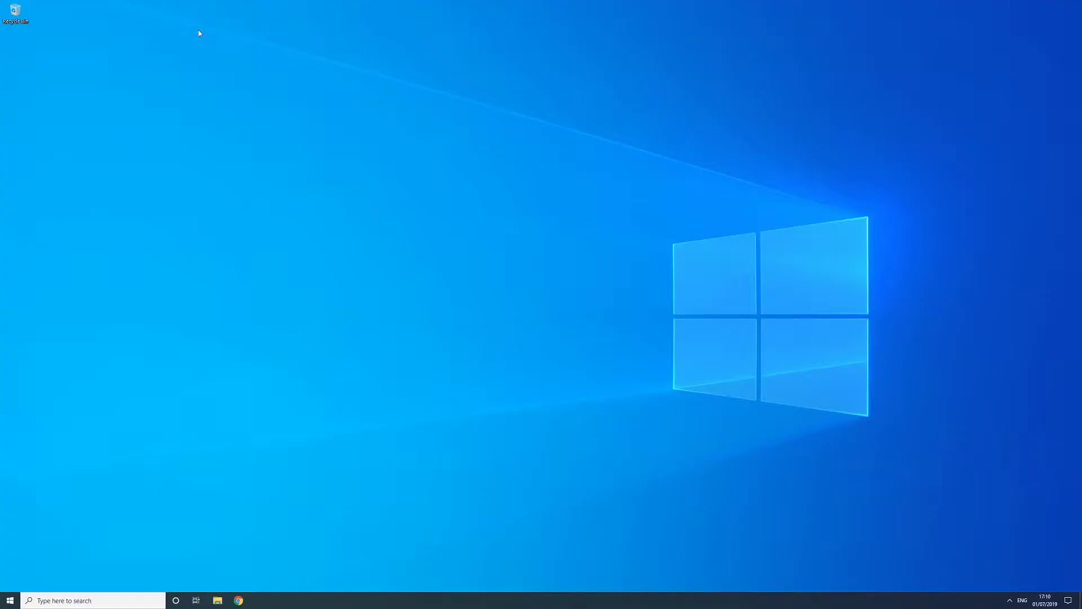
click(196, 600)
click(131, 37)
click(10, 599)
Open Settings, move its window toward the centre, and open the Update & Security Windows Update page.
click(9, 562)
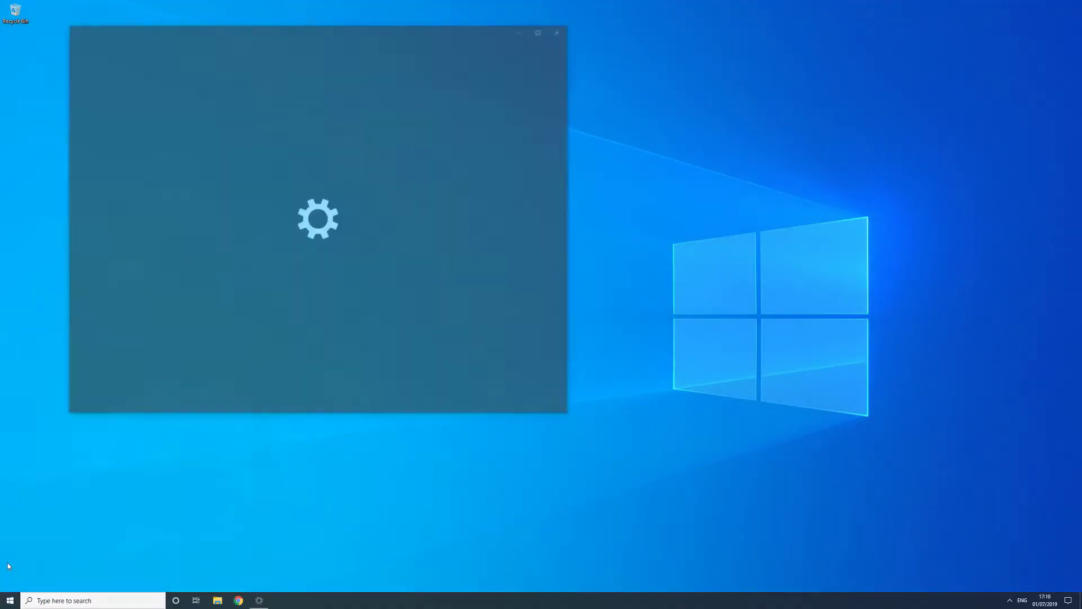
drag(334, 33, 514, 93)
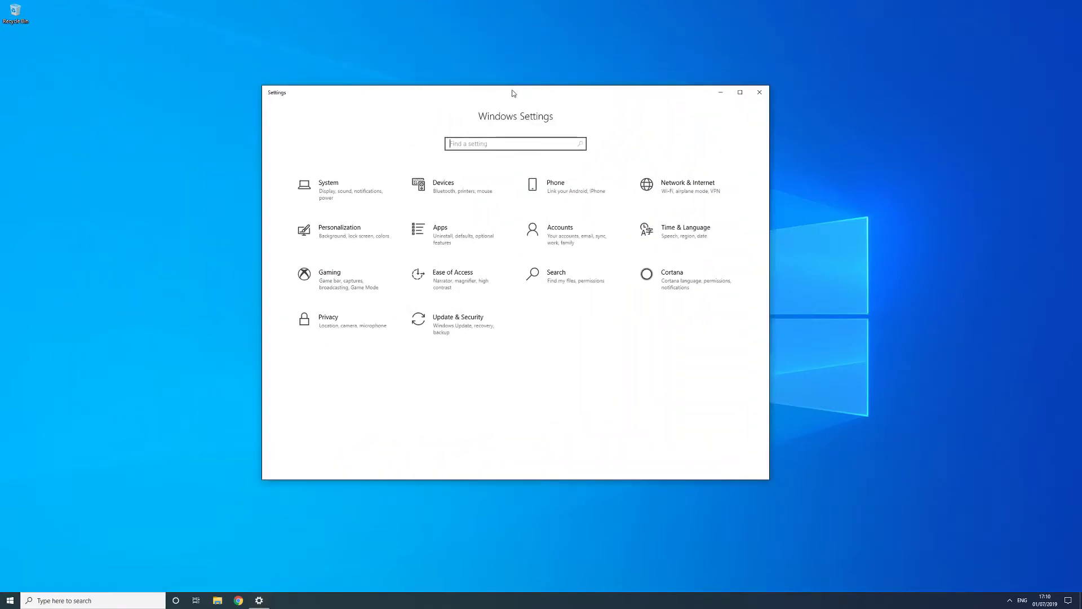
click(10, 600)
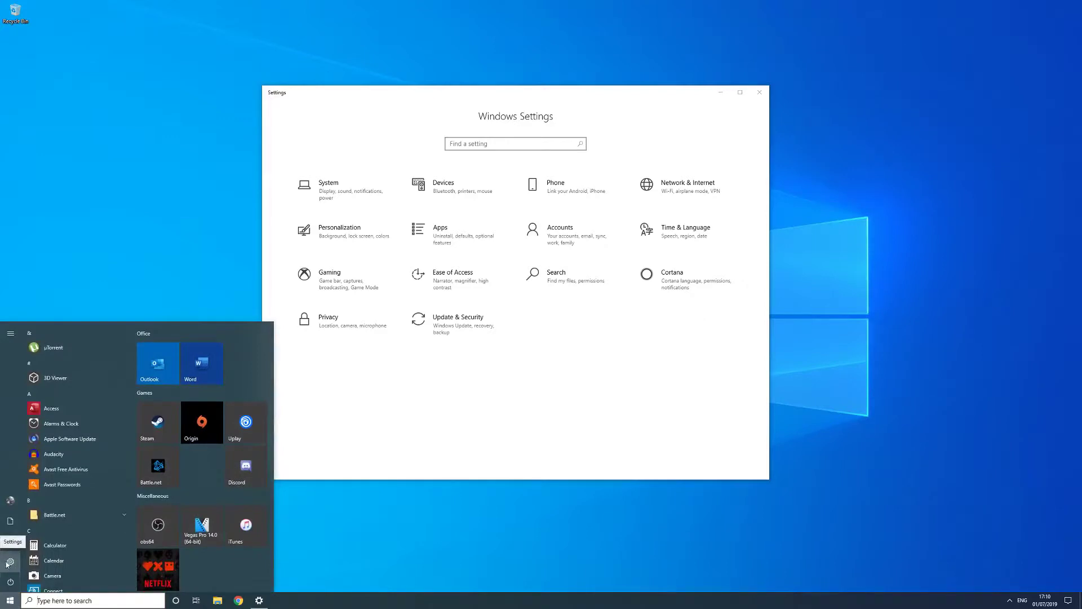
click(10, 562)
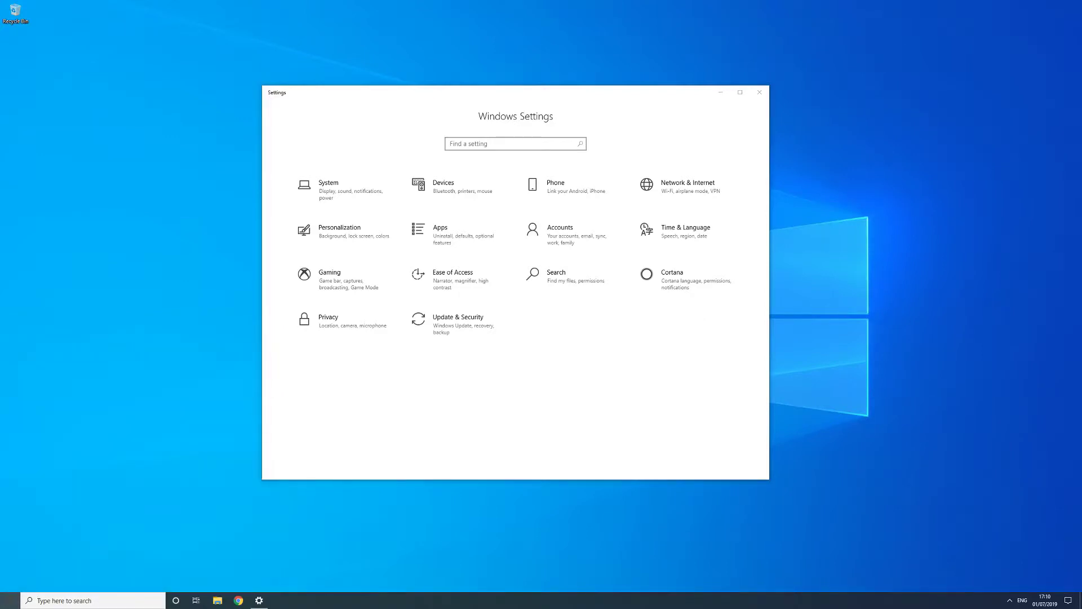
click(462, 321)
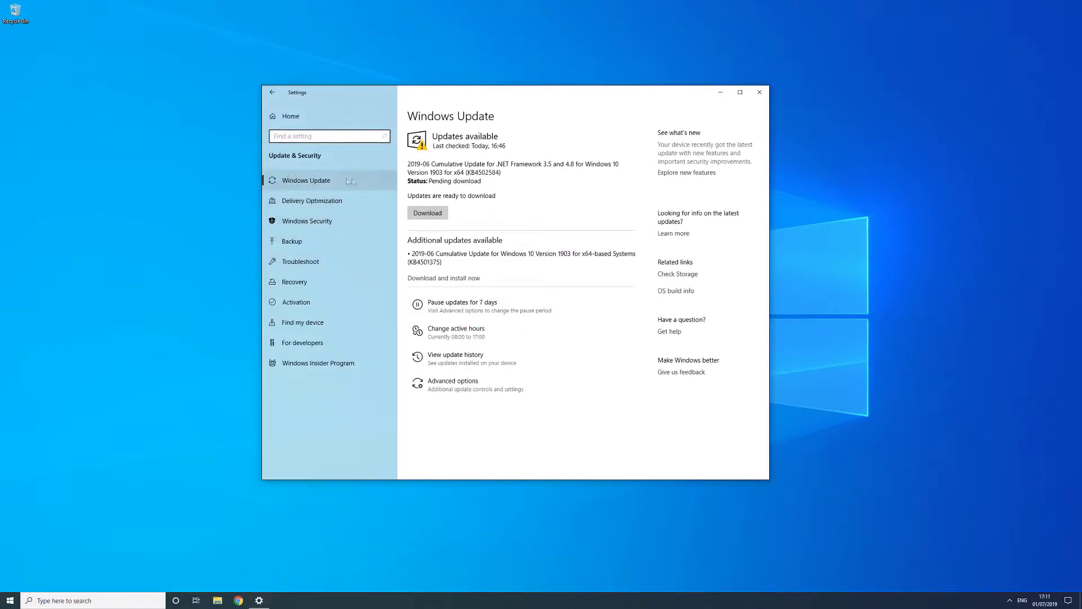
Return to the Settings home page and open the Phone category's Your phone page.
click(267, 93)
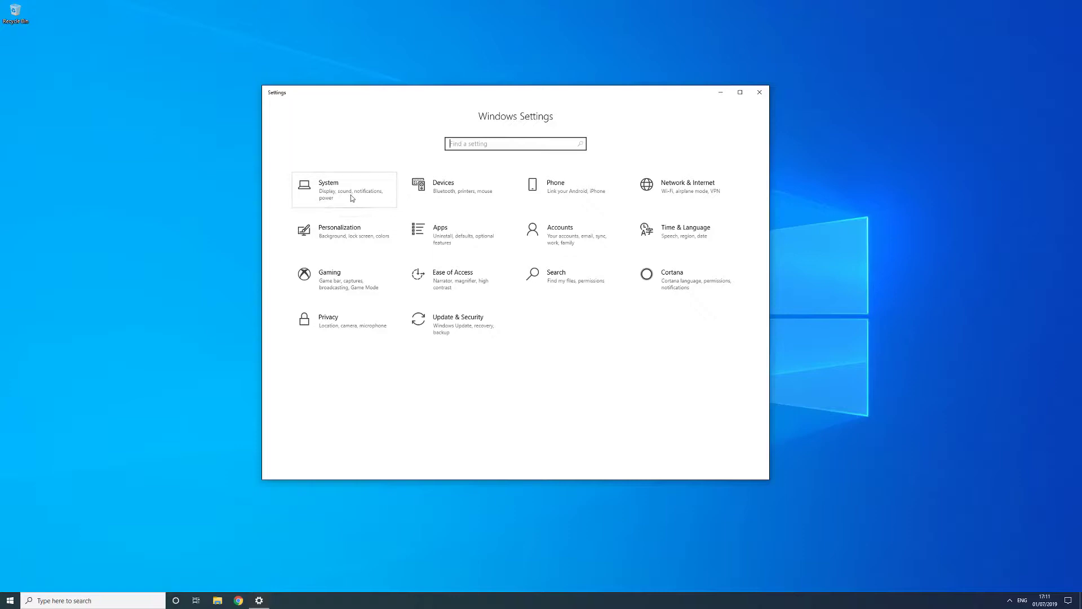
click(570, 177)
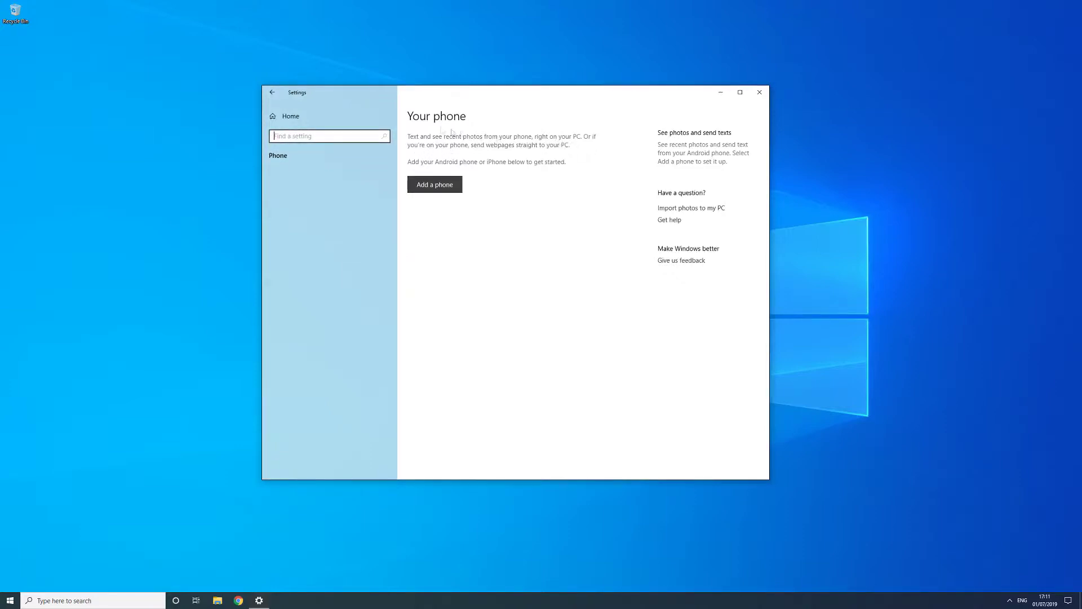
Go back from Your phone to the Settings home page.
click(271, 92)
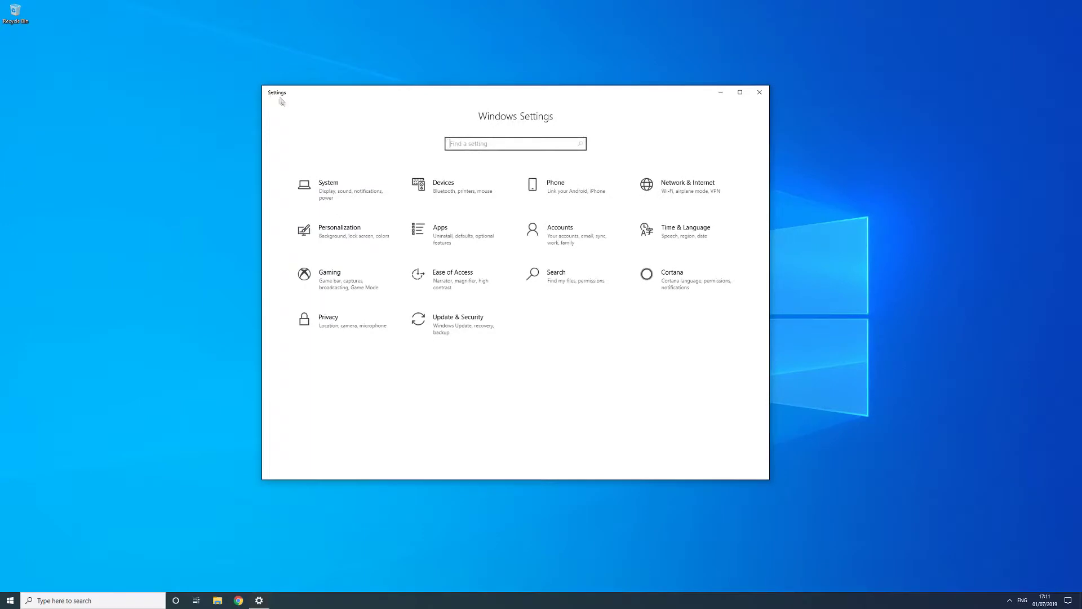
Check the default web browser under Apps > Default apps, then return to Settings home.
click(456, 227)
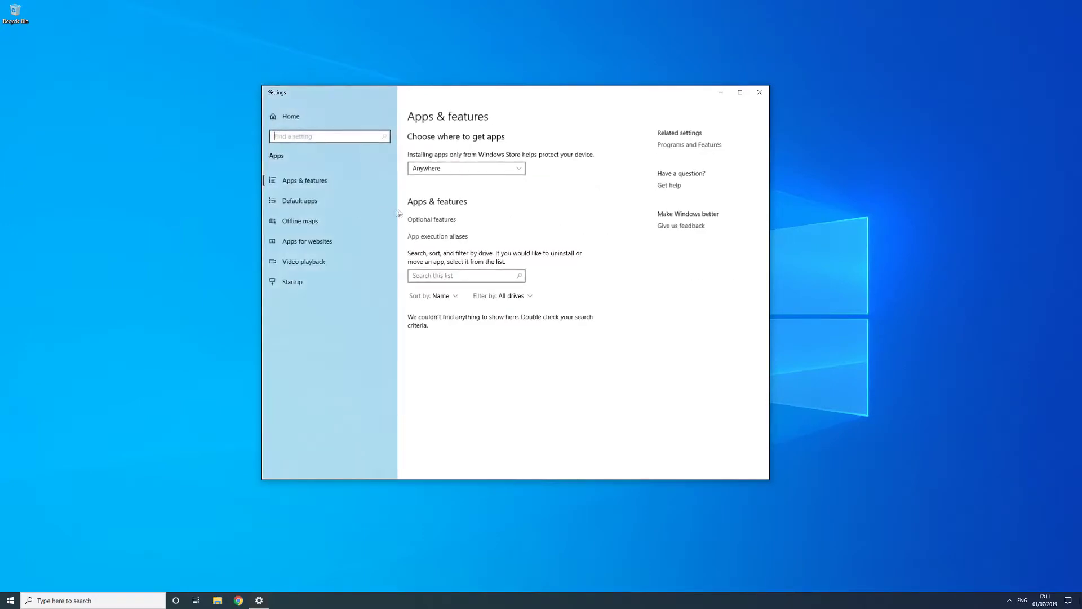
click(327, 204)
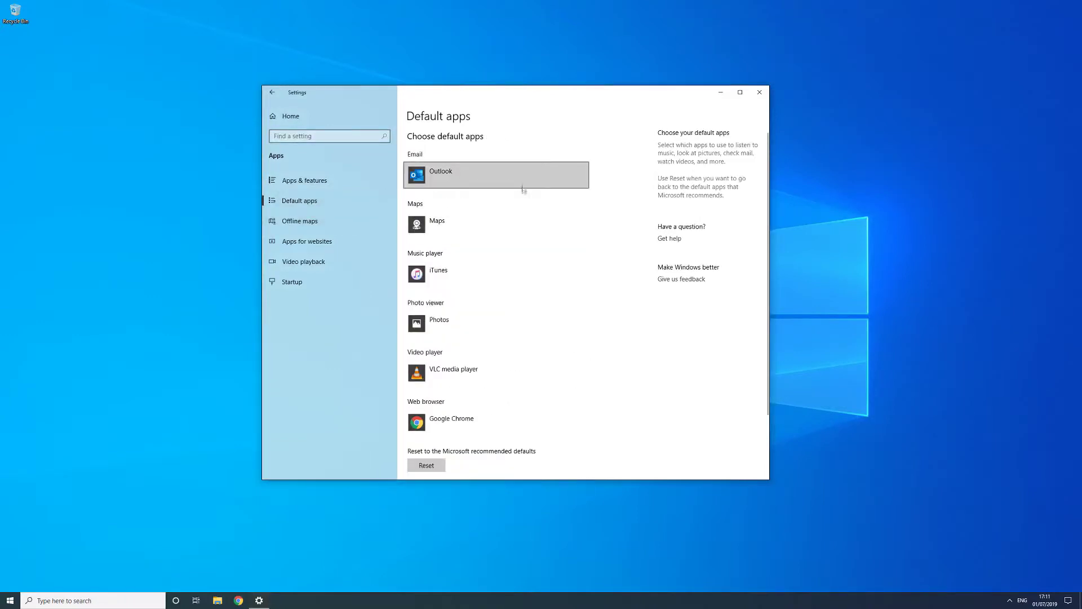
click(485, 425)
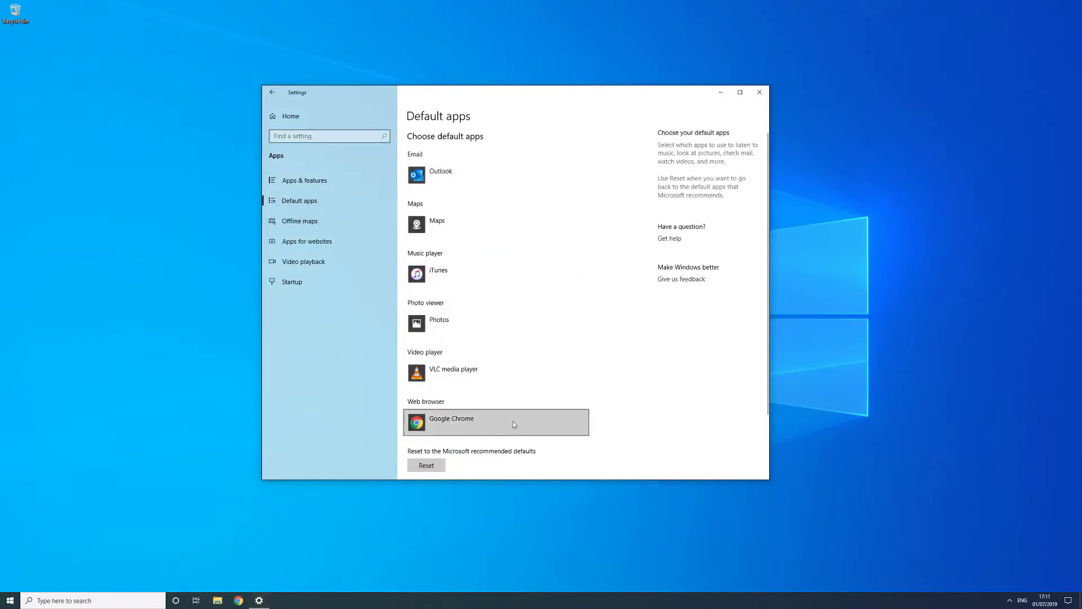
click(302, 115)
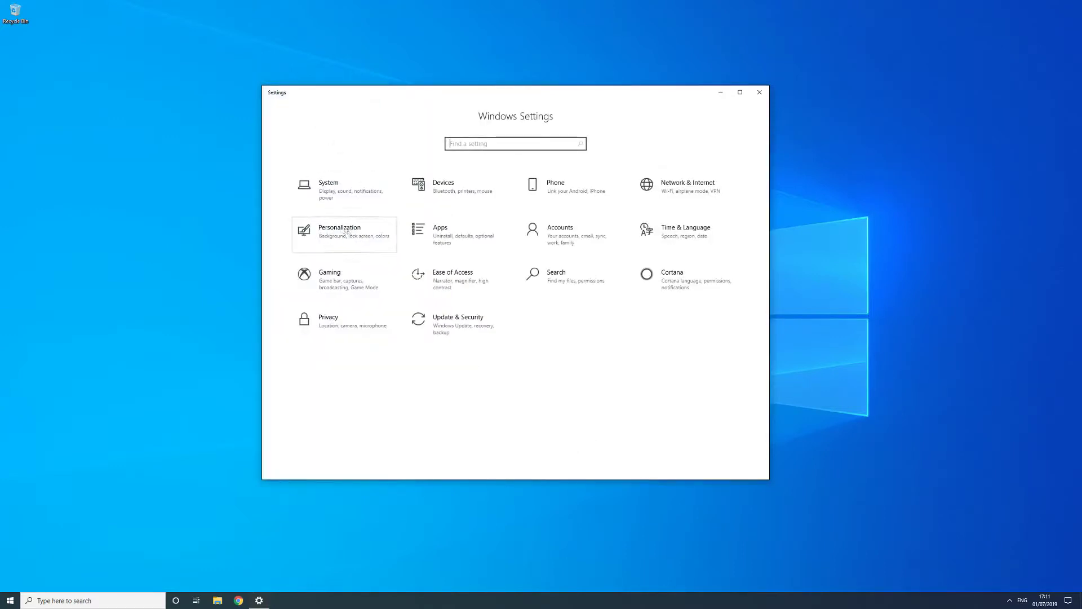
View the Personalization Background page, close Settings, and open the Action Center.
click(329, 233)
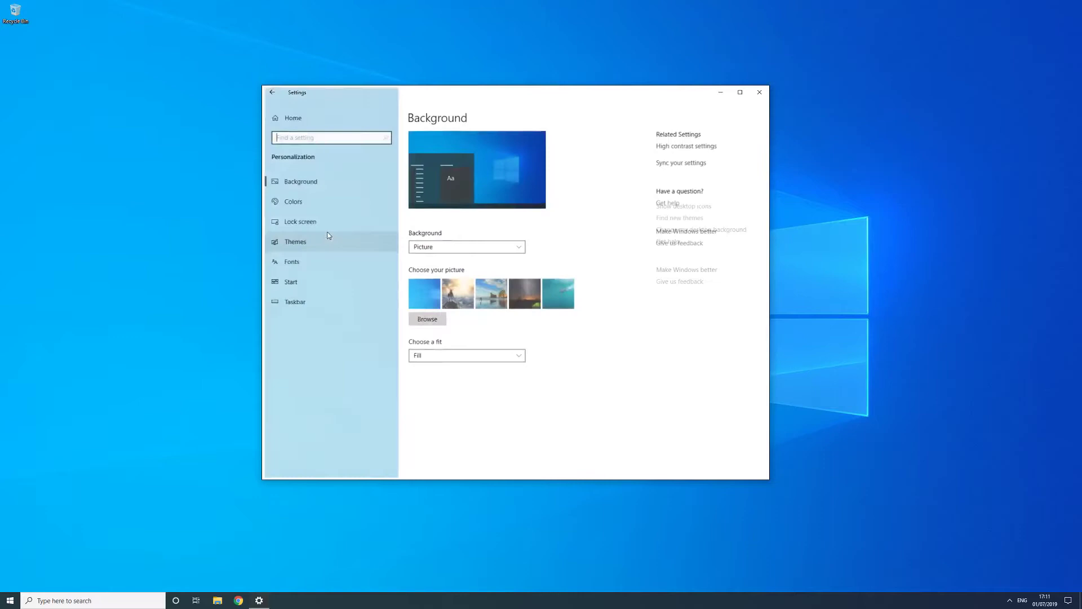
click(760, 93)
click(1068, 601)
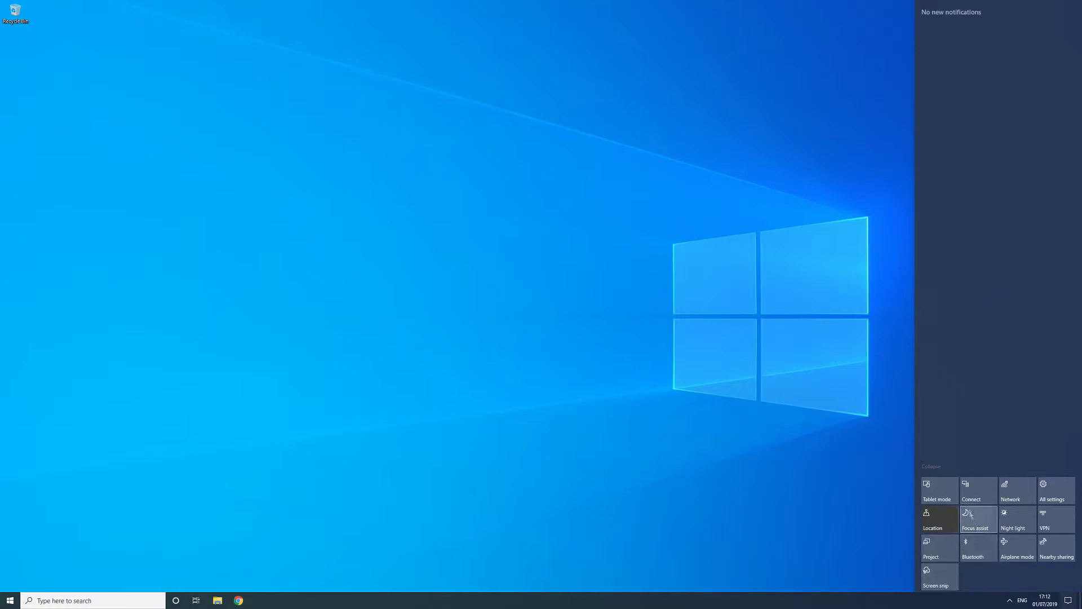
Collapse the Action Center quick actions to a single row, then close the Action Center.
click(940, 467)
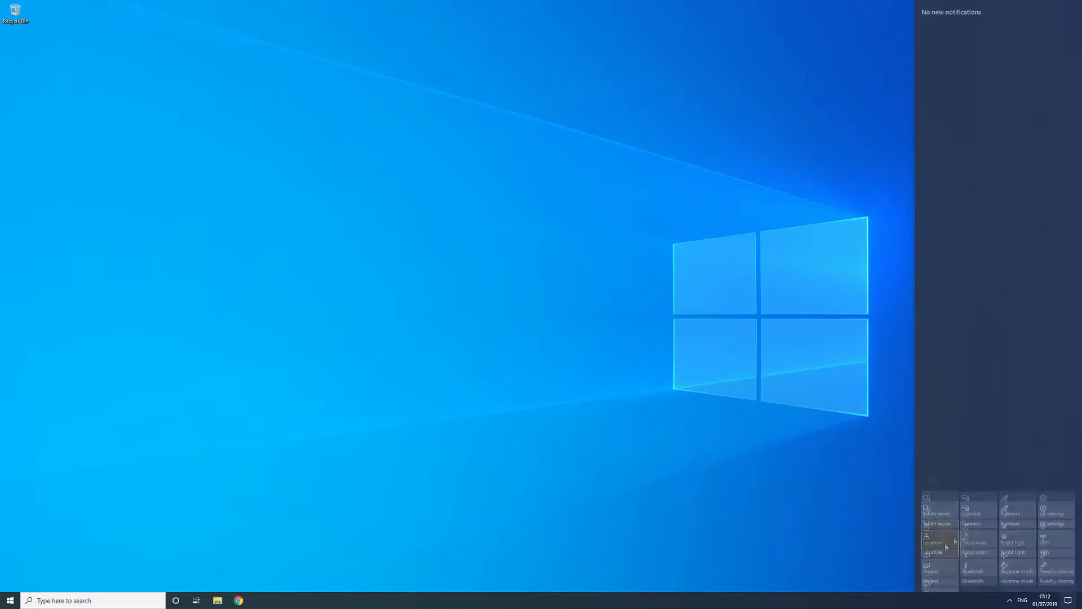
click(1068, 600)
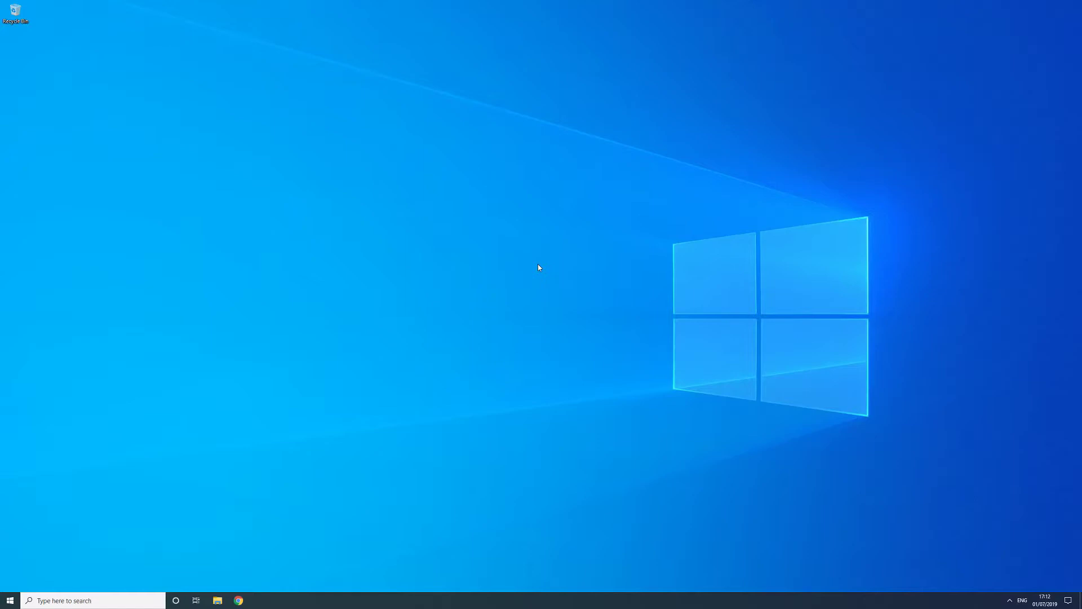
right_click(10, 600)
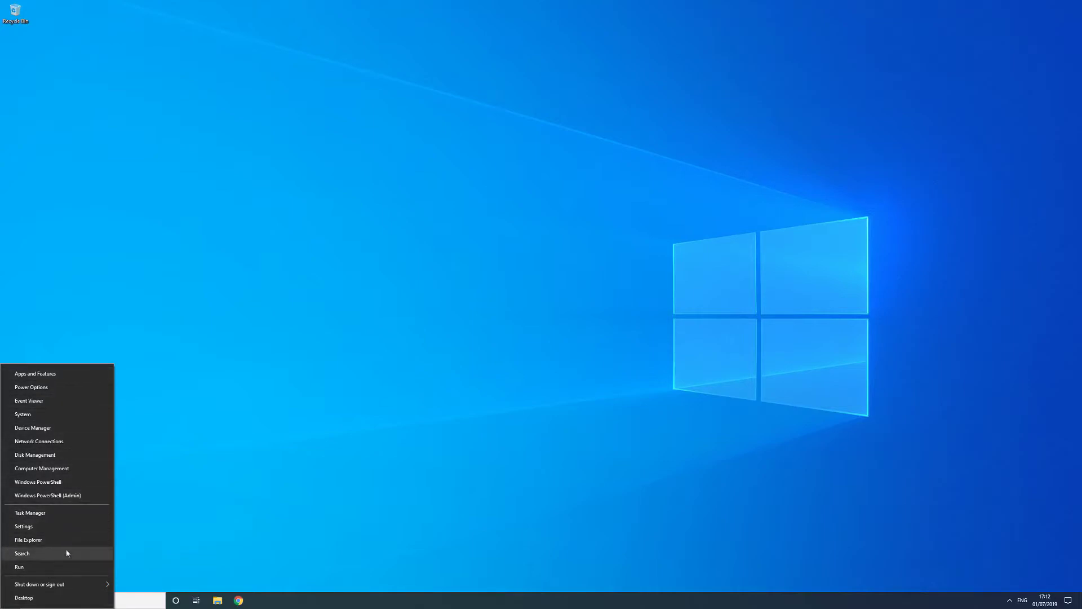
mouse_move(71, 588)
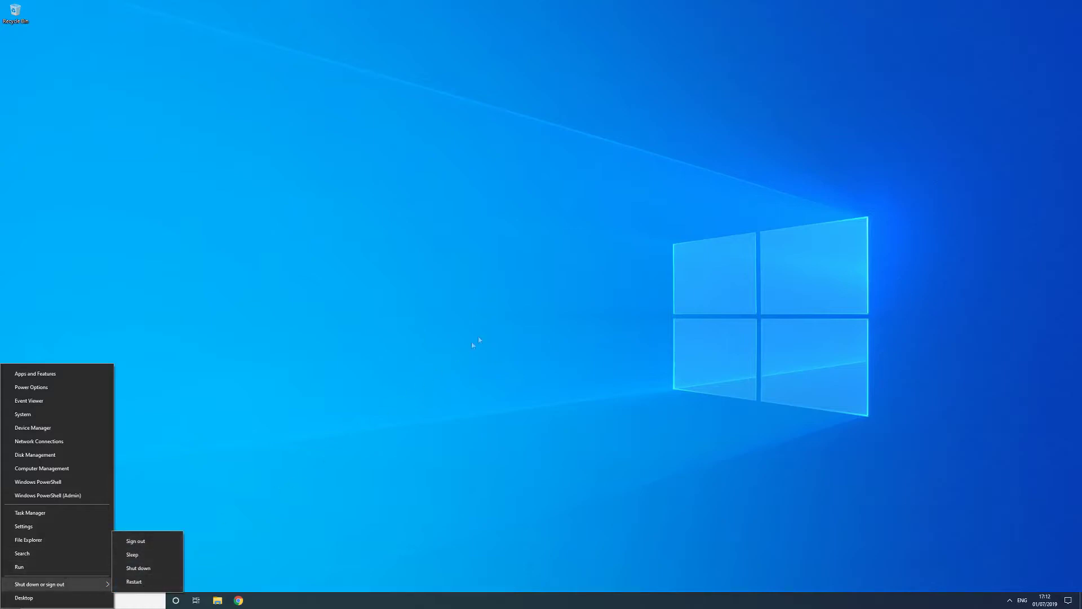
click(514, 301)
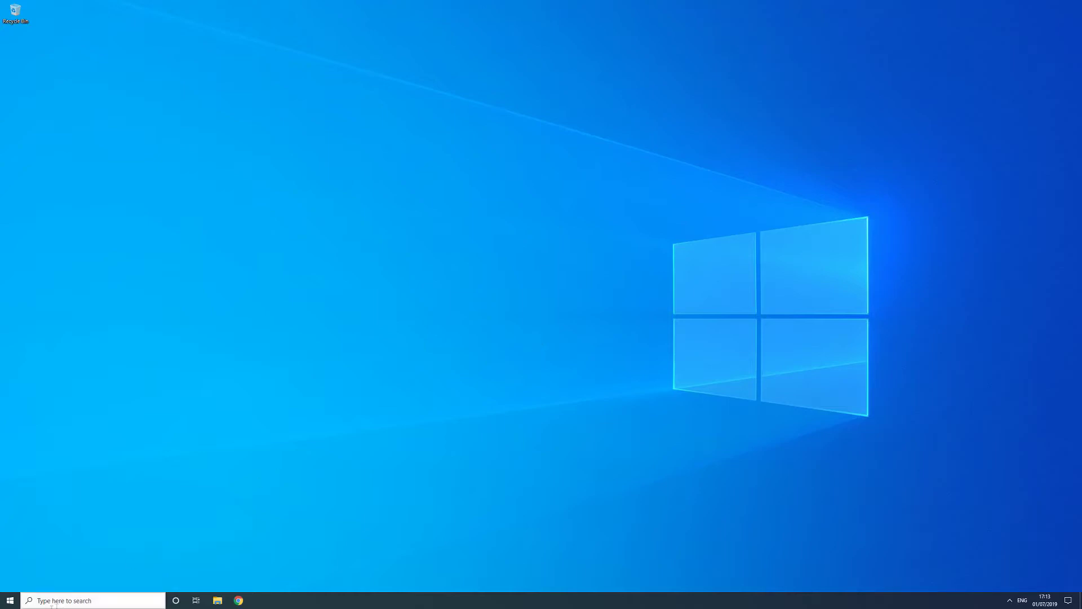
click(11, 600)
View Accounts > Sign-in options, where Windows Hello Face reports no compatible camera, then return to Settings home.
click(18, 559)
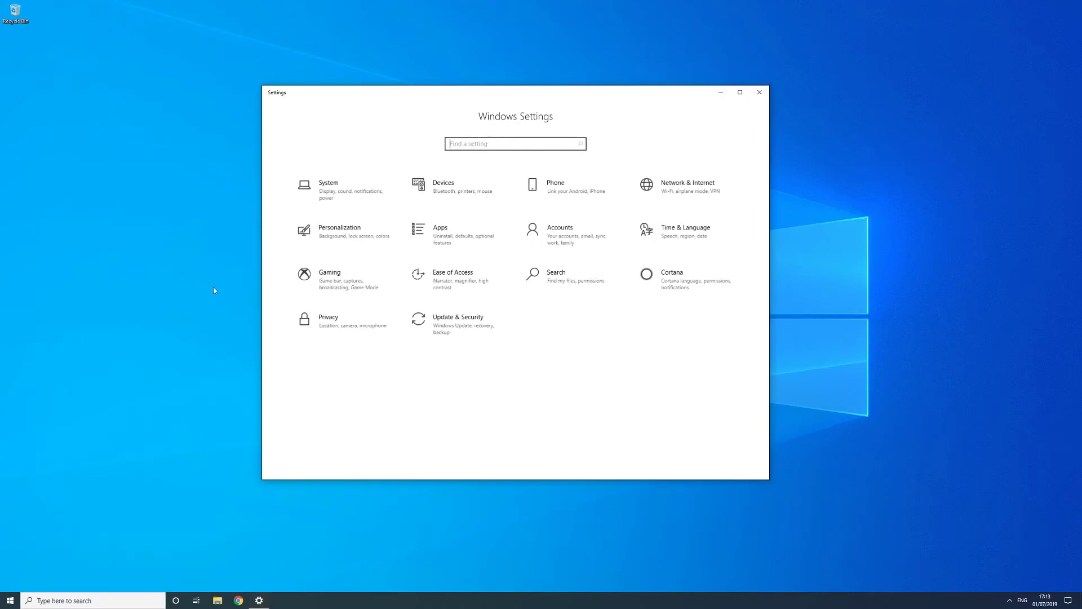
click(575, 243)
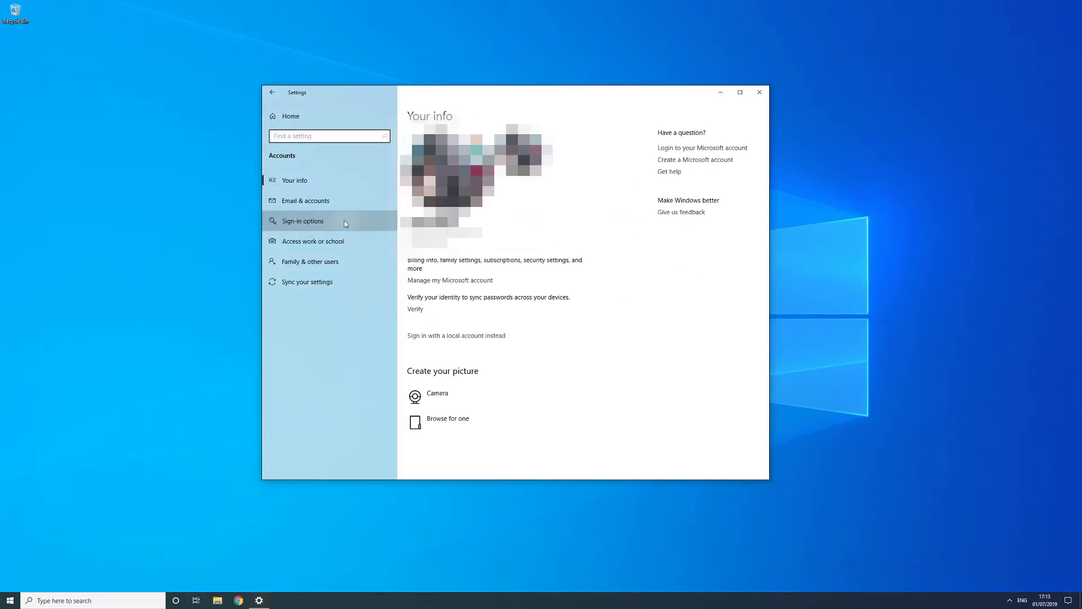
click(344, 222)
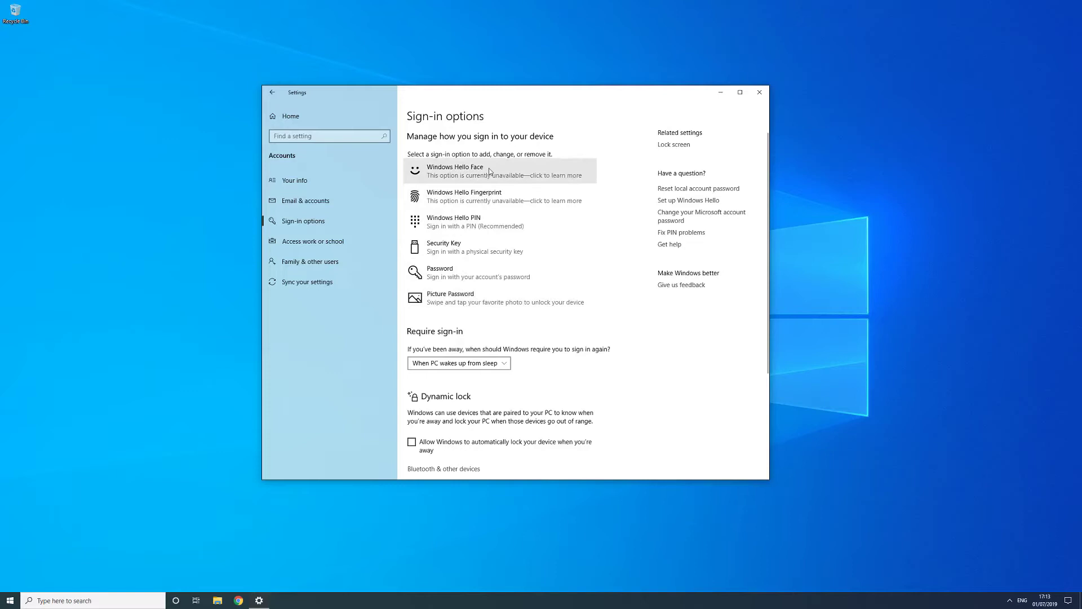
click(533, 172)
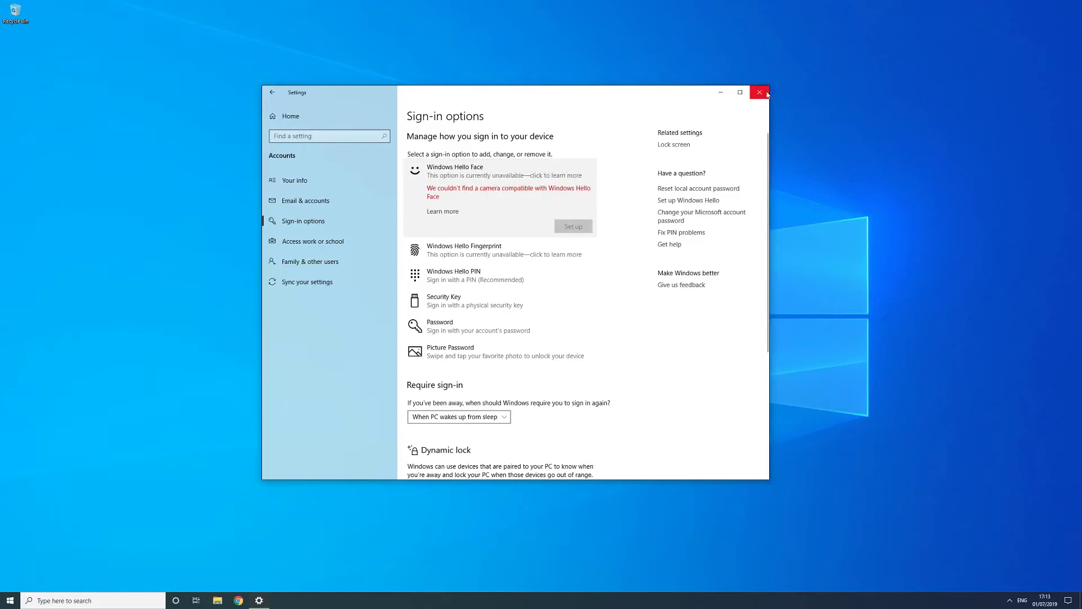
click(272, 91)
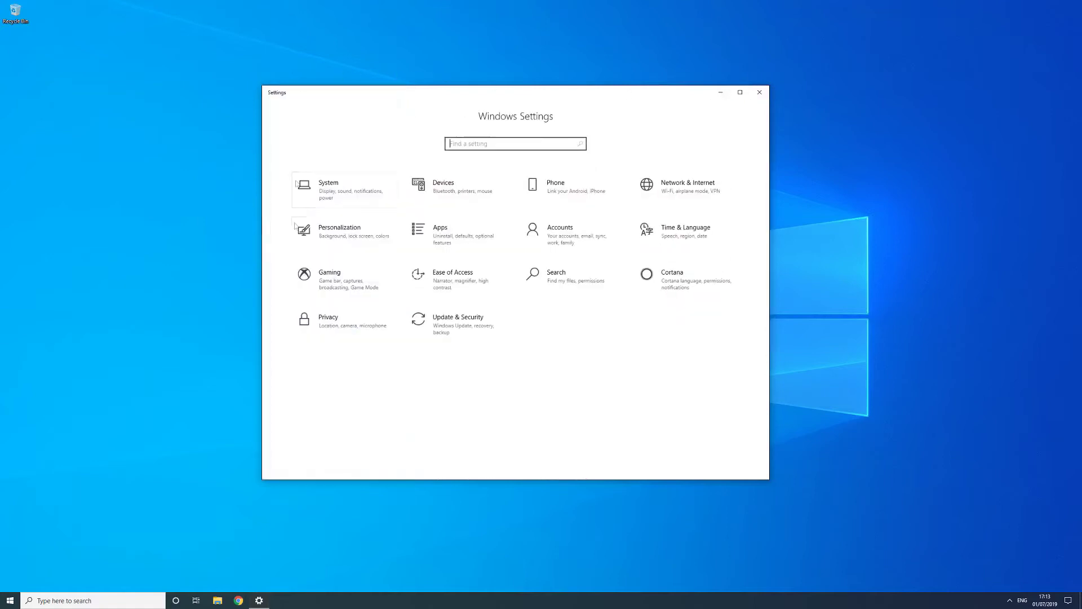
Close Settings and open Manage BitLocker from a 'bitlocker' search.
click(759, 90)
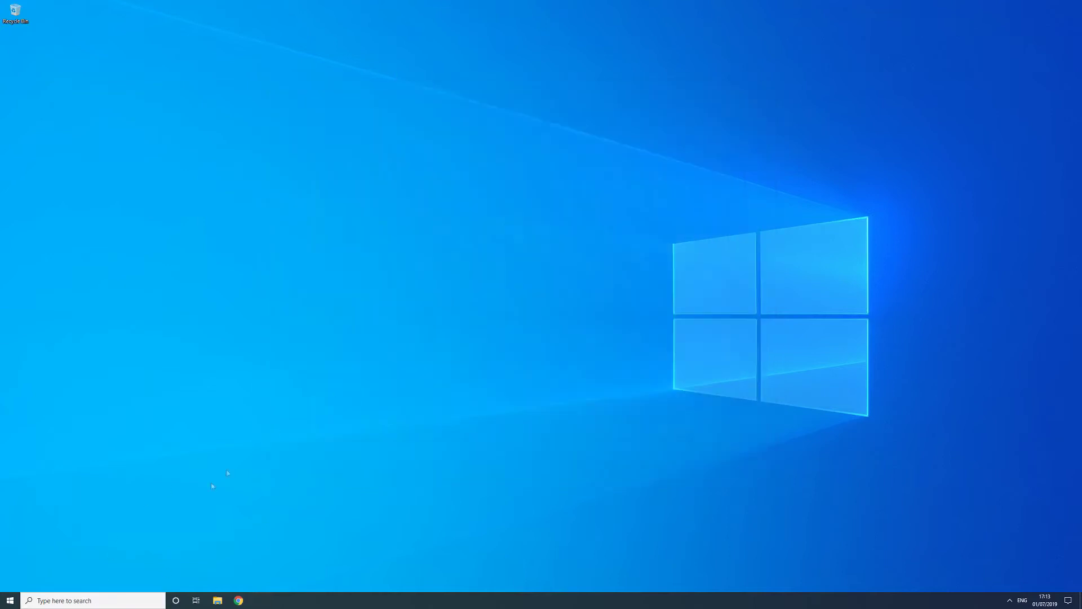
click(59, 599)
text(bitlocker)
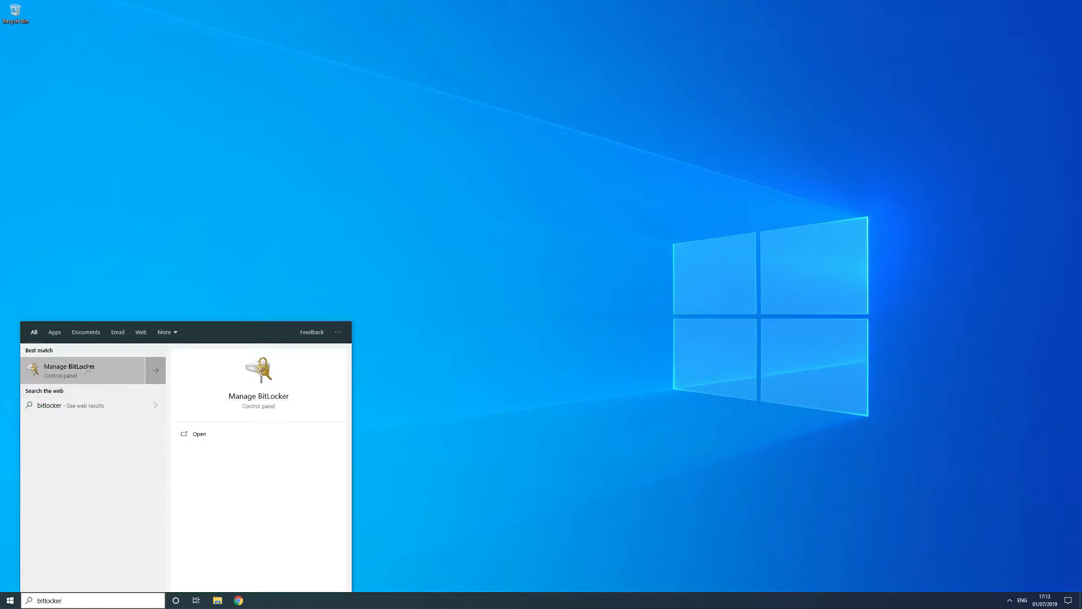
click(112, 370)
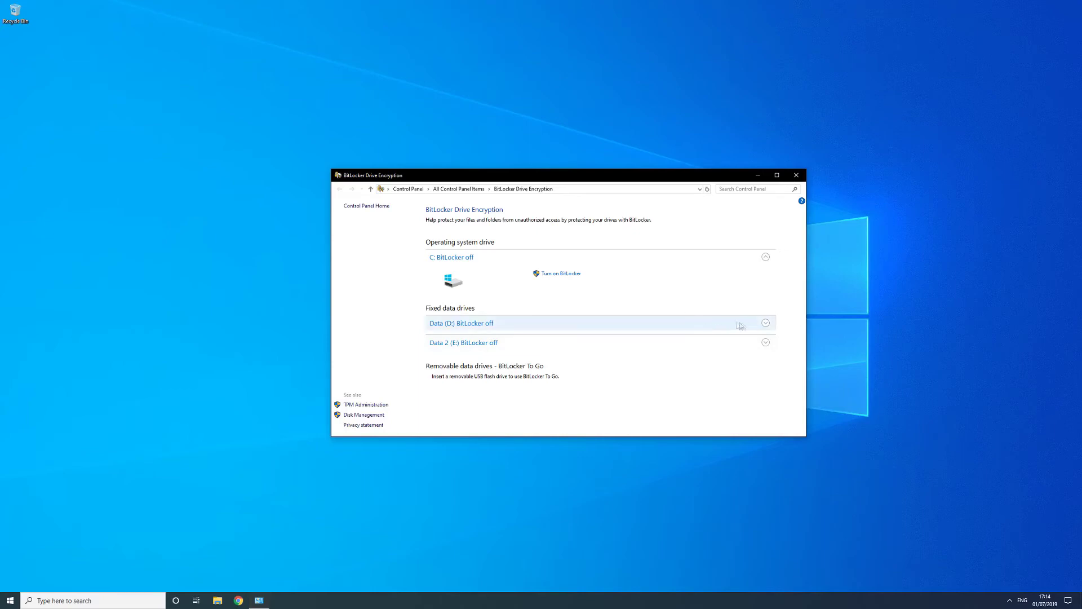
Expand the Data (D:) and Data 2 (E:) drives, confirming BitLocker is off, then close the panel.
click(766, 323)
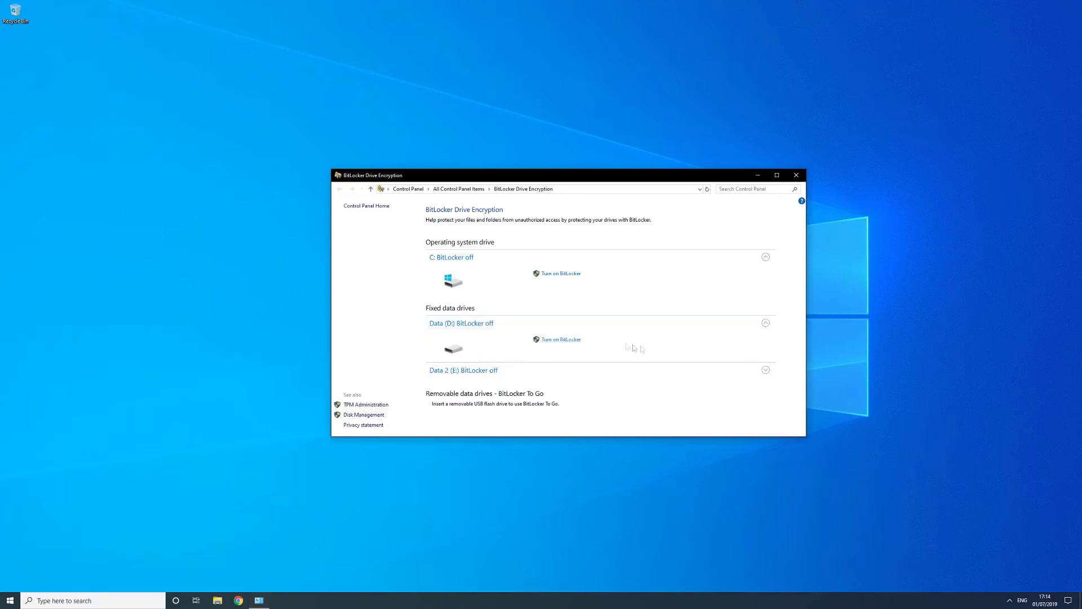
click(765, 370)
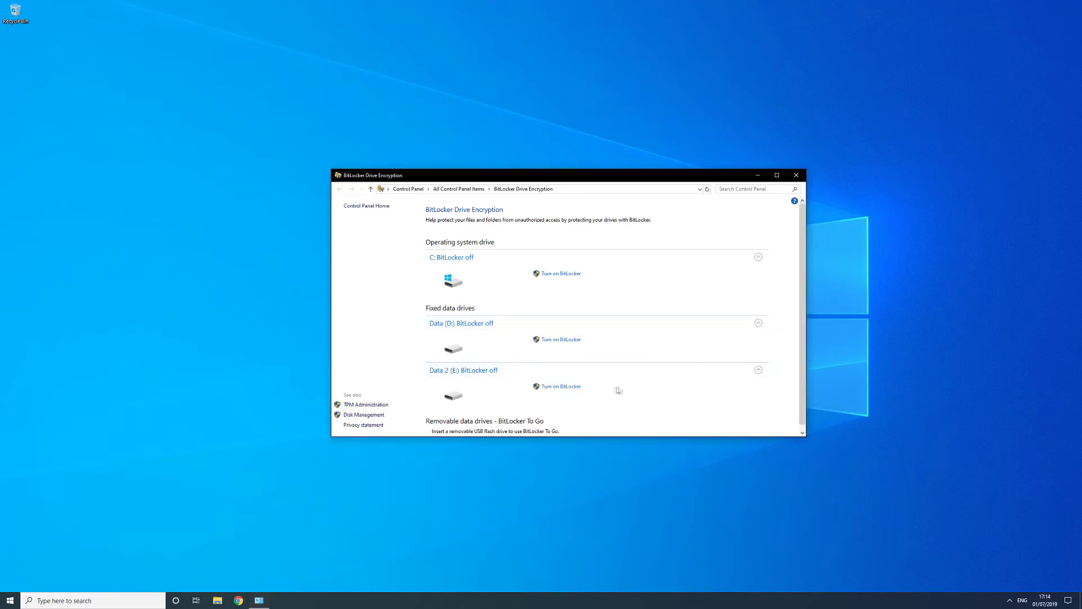
click(801, 179)
Launch Snipping Tool via a 'snipping tool' search, centre its window, and show the Action Center.
click(80, 601)
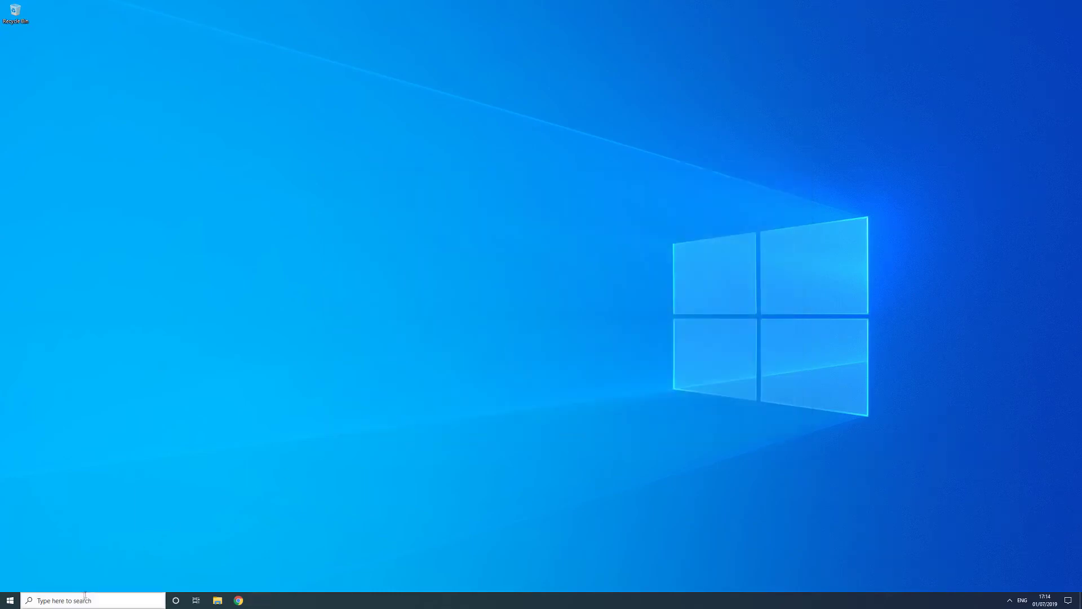
text(snipping tool)
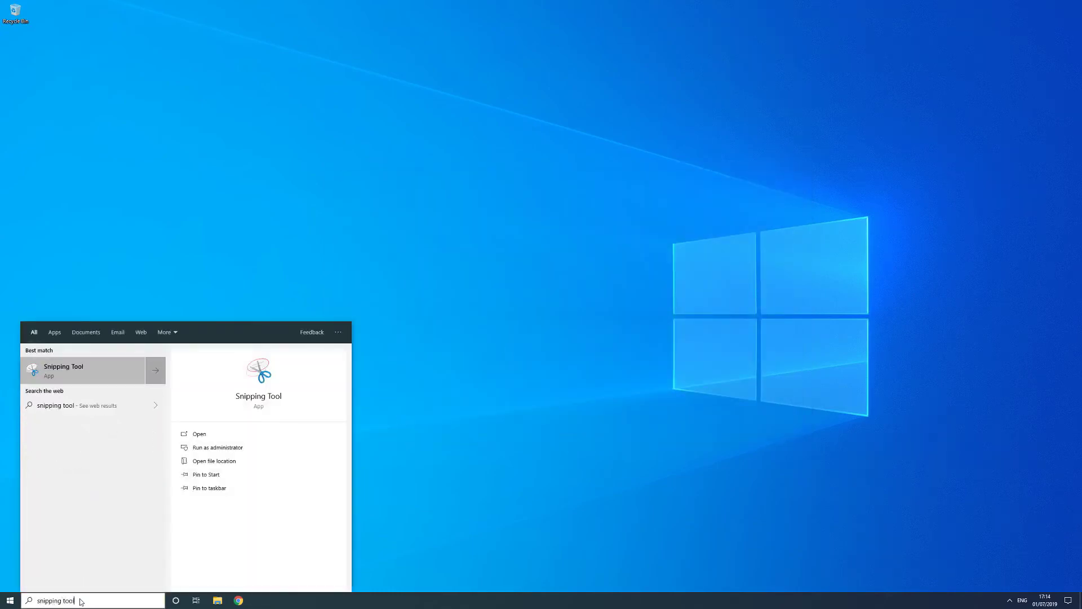
key(Return)
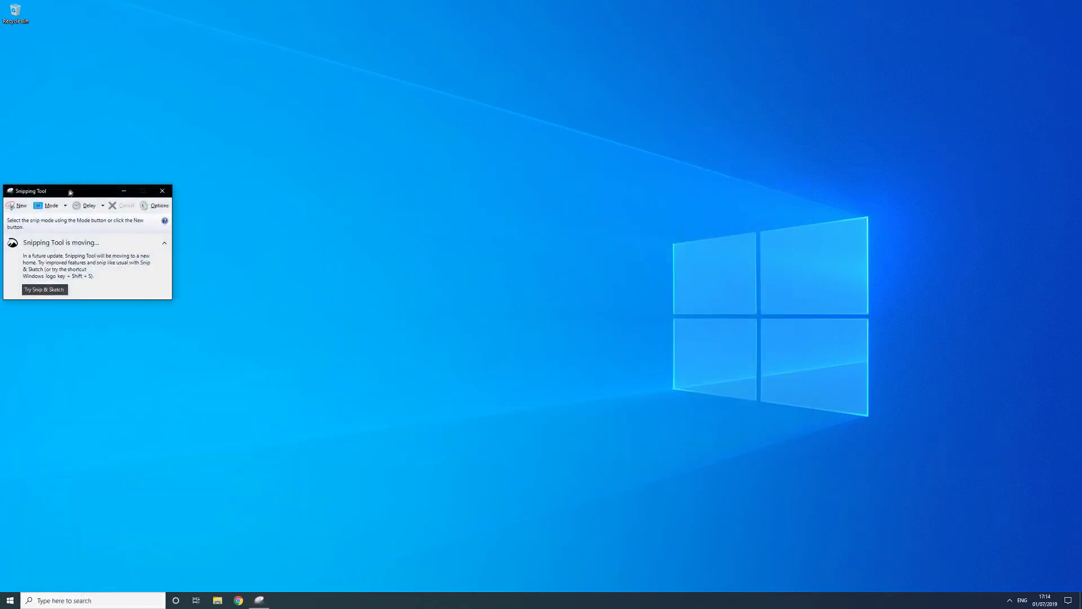
drag(71, 194, 513, 215)
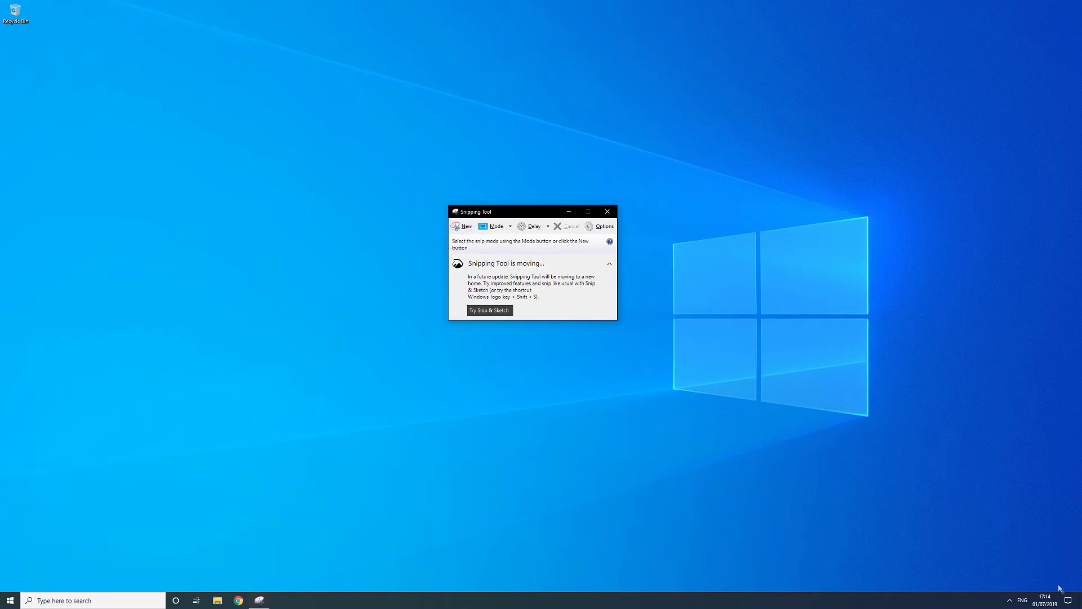
click(1069, 601)
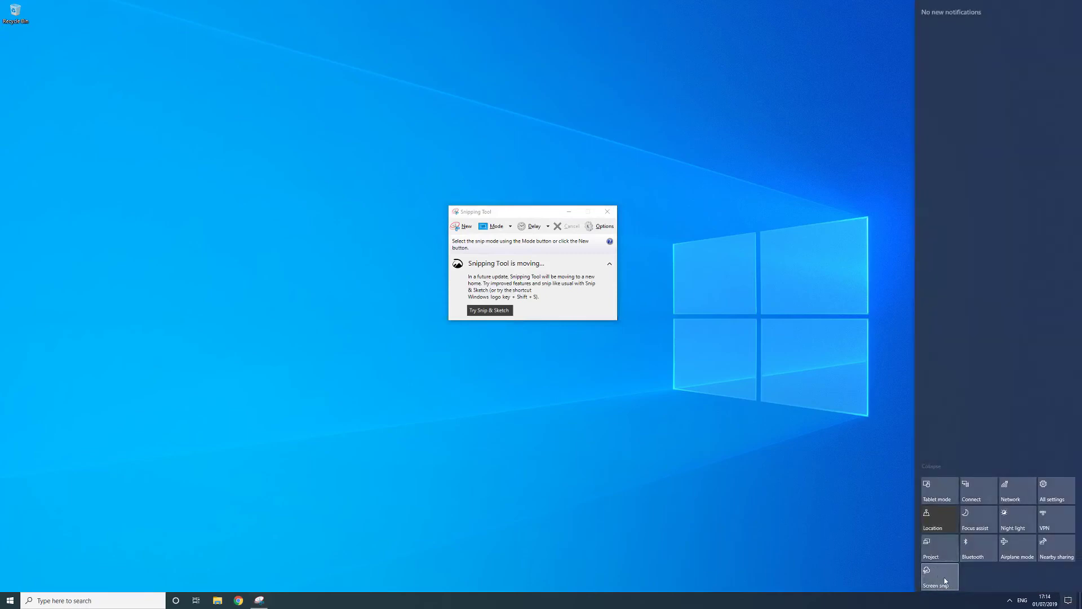
Dismiss Action Center and capture a new snip of the area around the Windows logo.
click(799, 495)
click(457, 225)
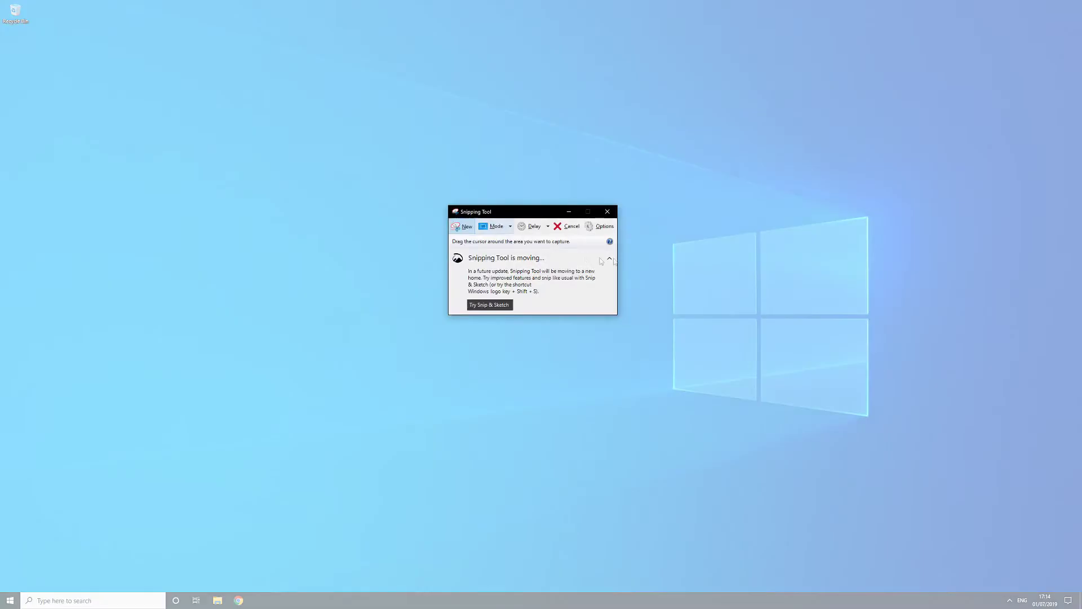
drag(643, 204, 907, 435)
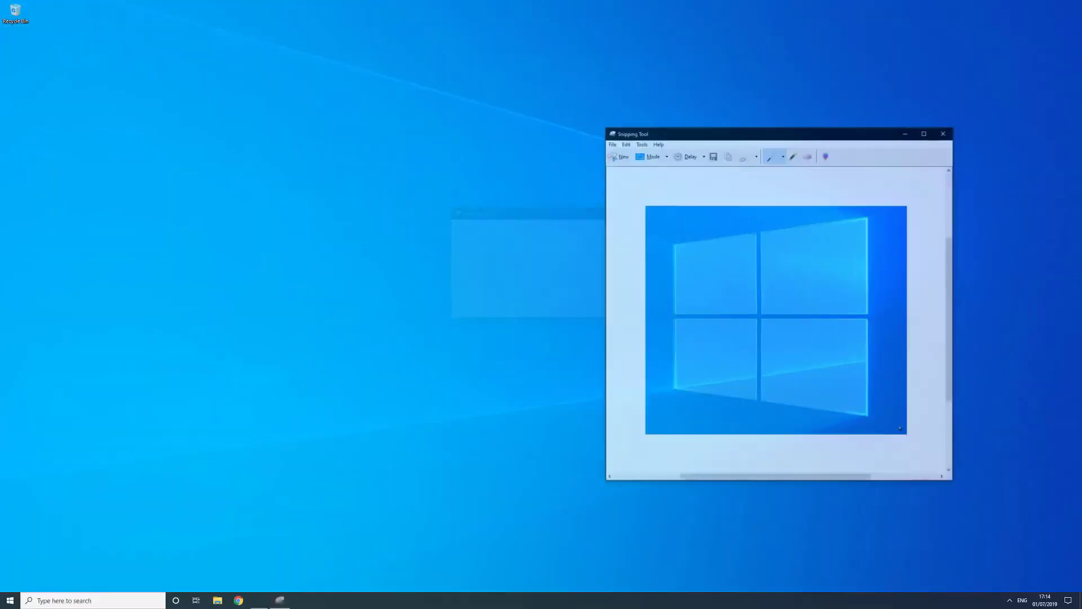
drag(794, 135, 436, 86)
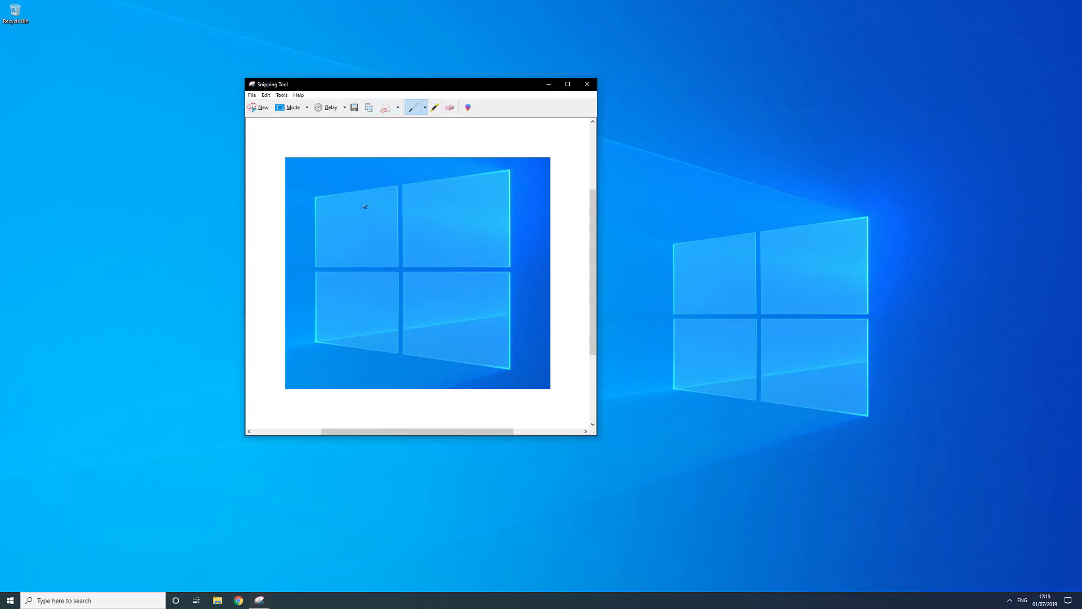
Annotate the snip with a red pen squiggle and green highlight, then close without saving.
mouse_move(364, 207)
mouse_down()
mouse_move(428, 254)
mouse_move(500, 353)
mouse_up()
click(435, 107)
mouse_move(348, 228)
mouse_down()
mouse_move(434, 221)
mouse_move(456, 339)
mouse_move(441, 359)
mouse_up()
click(586, 84)
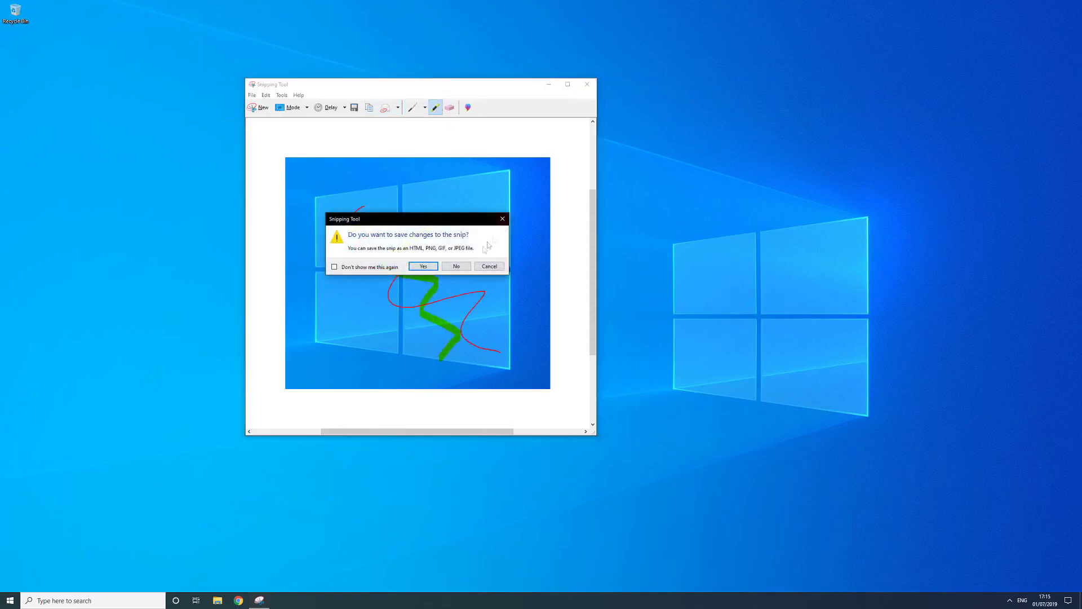
click(447, 267)
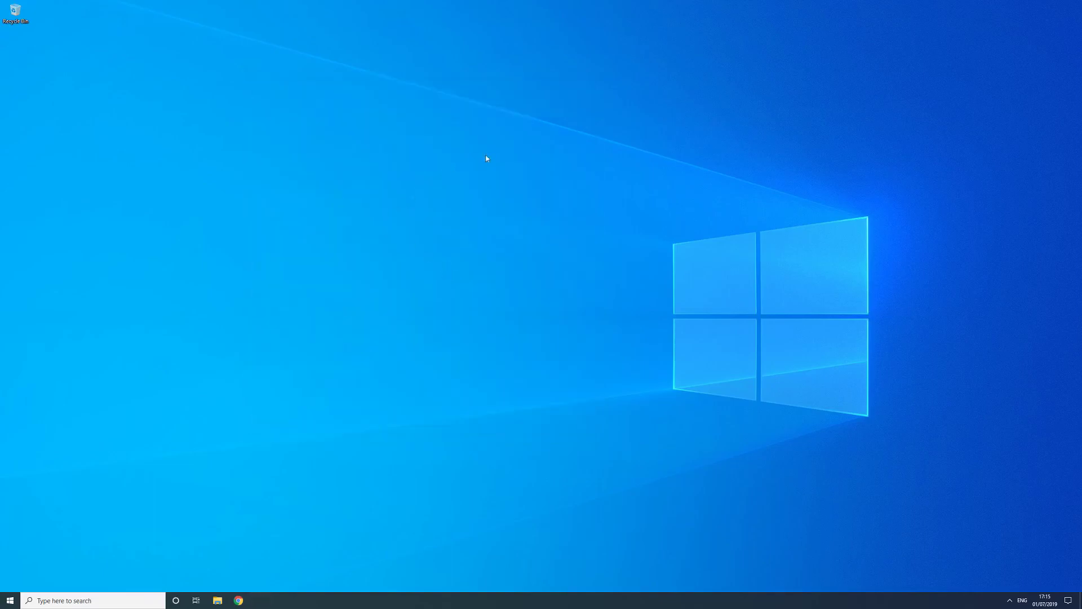